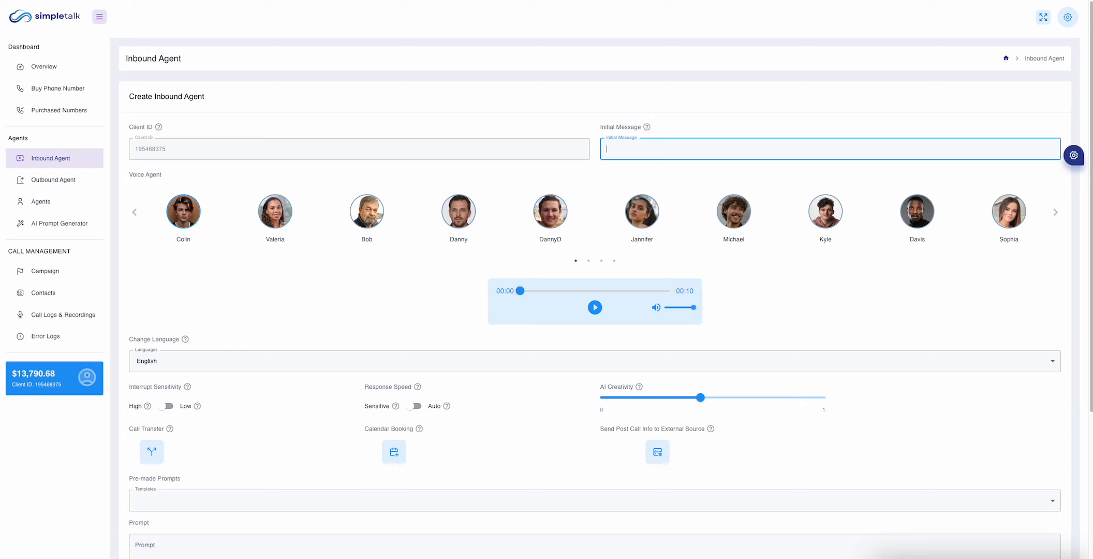
# - Enter "Hello, who am I speaking with?" as the inbound agent's initial message
pyautogui.write('Hello, who am I speaking with?')
pyautogui.click(324, 245)
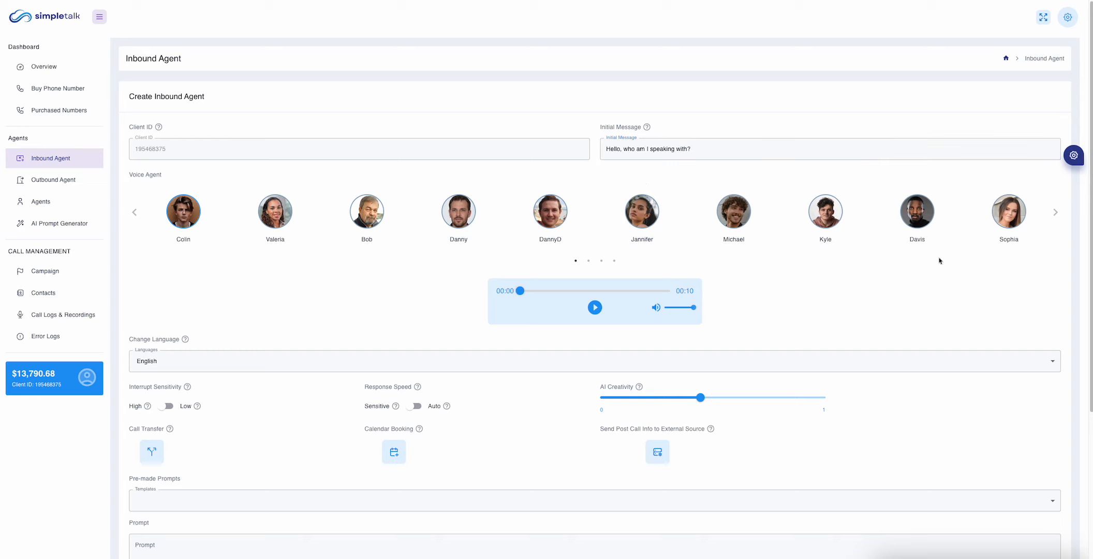
# - Browse the further voice agents, choose Jason and play the voice sample
pyautogui.click(1056, 213)
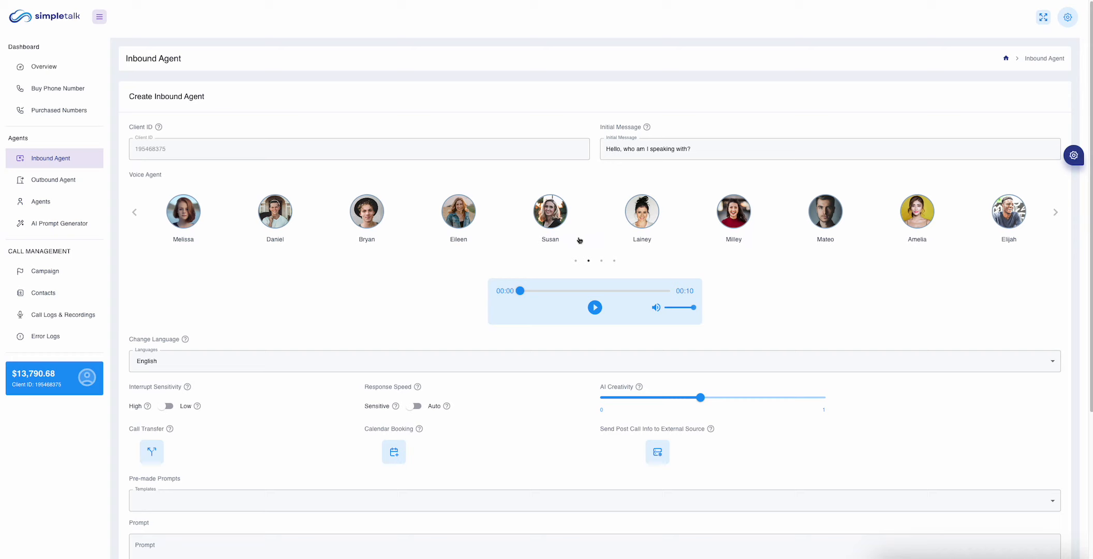
pyautogui.click(1055, 215)
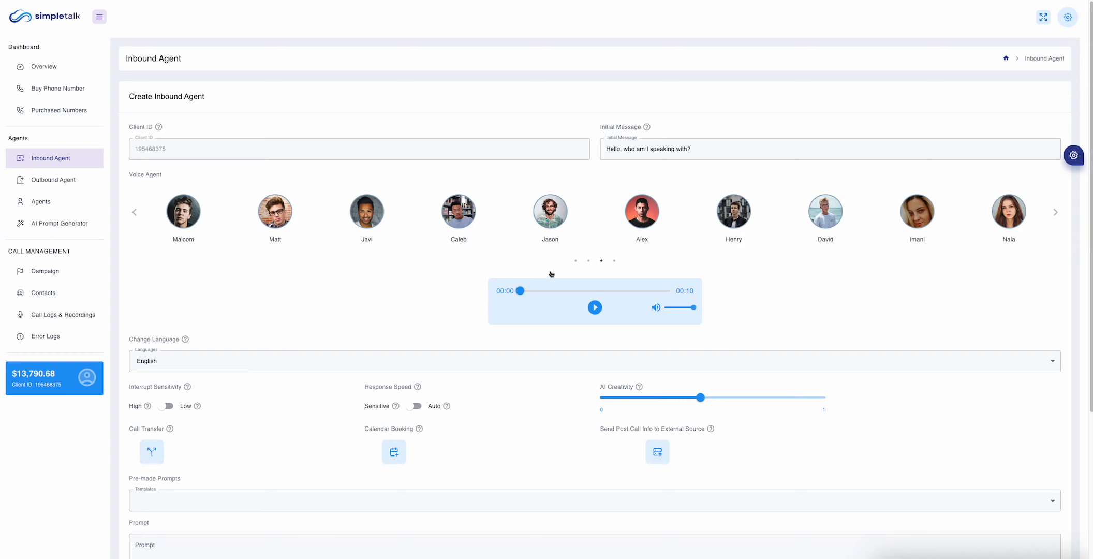
pyautogui.click(551, 218)
pyautogui.click(595, 308)
pyautogui.click(595, 309)
# - Select Caleb as the voice agent and play part of the voice sample
pyautogui.click(459, 209)
pyautogui.click(593, 308)
pyautogui.click(595, 308)
# - Set the agent's language to Spanish and enter "Only speak in Spanish" as the prompt
pyautogui.scroll(-2, 308, 271)
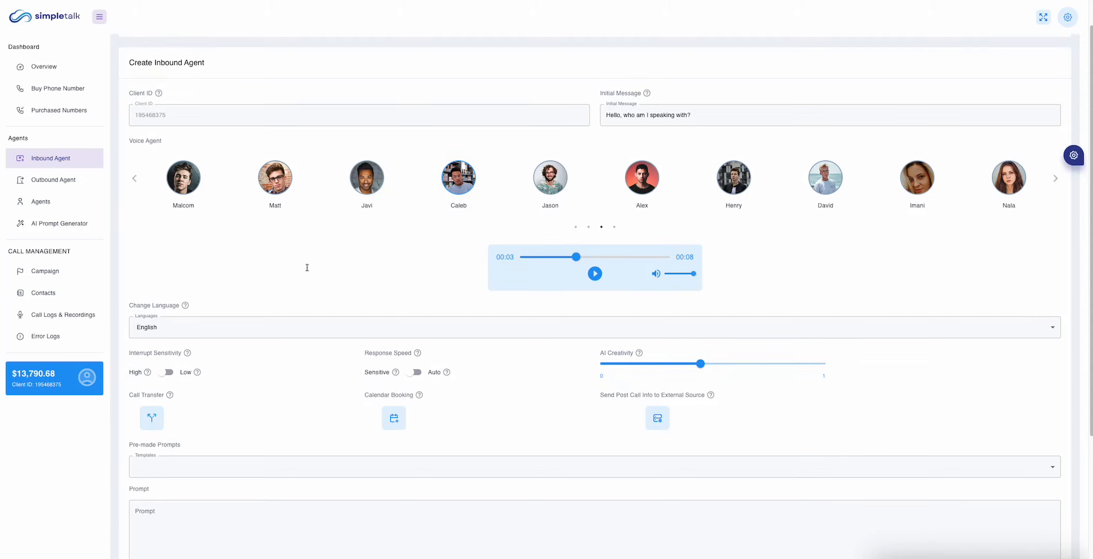
pyautogui.moveTo(185, 298)
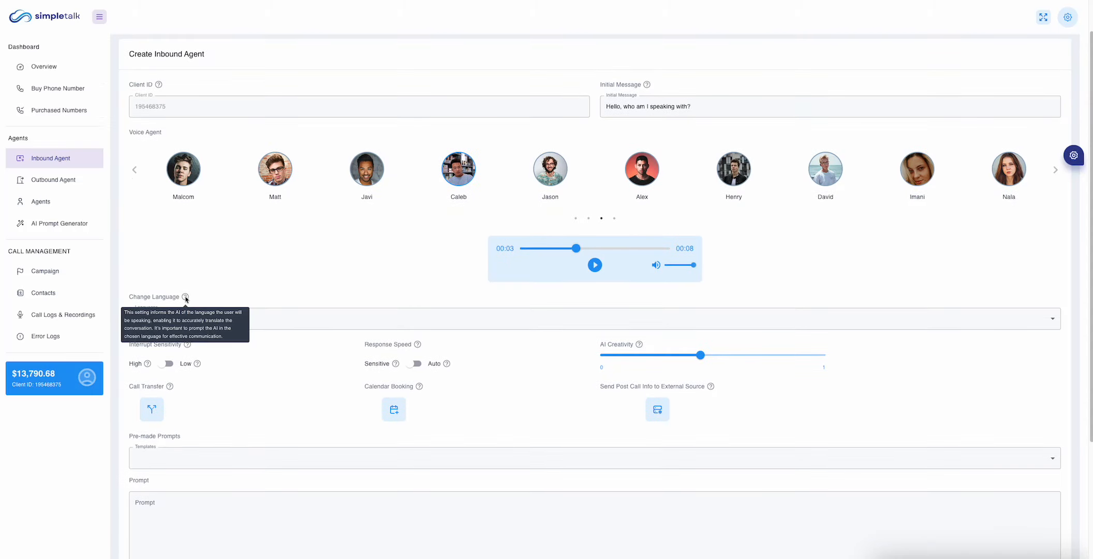
pyautogui.click(274, 310)
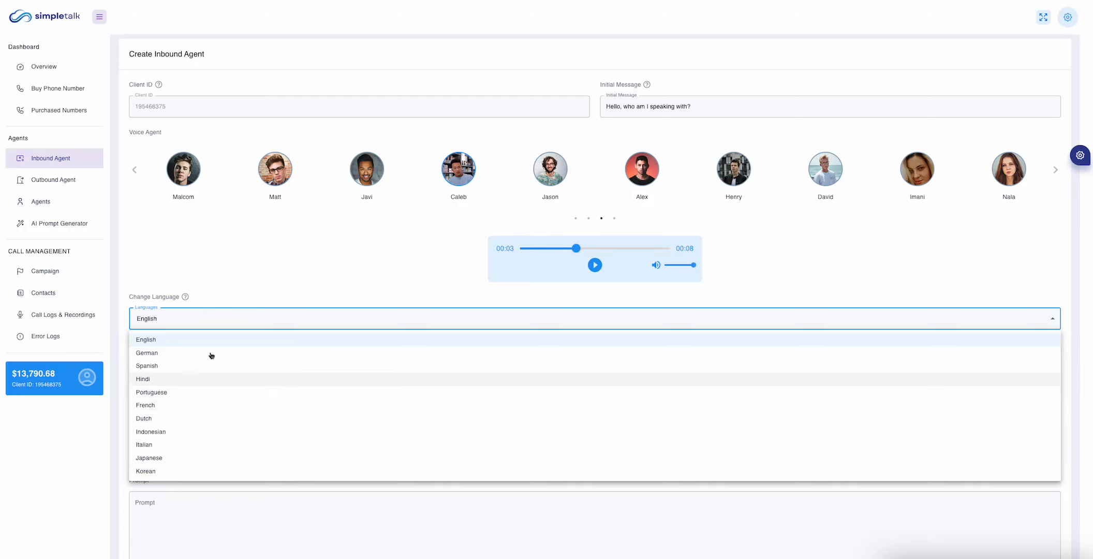
pyautogui.click(226, 263)
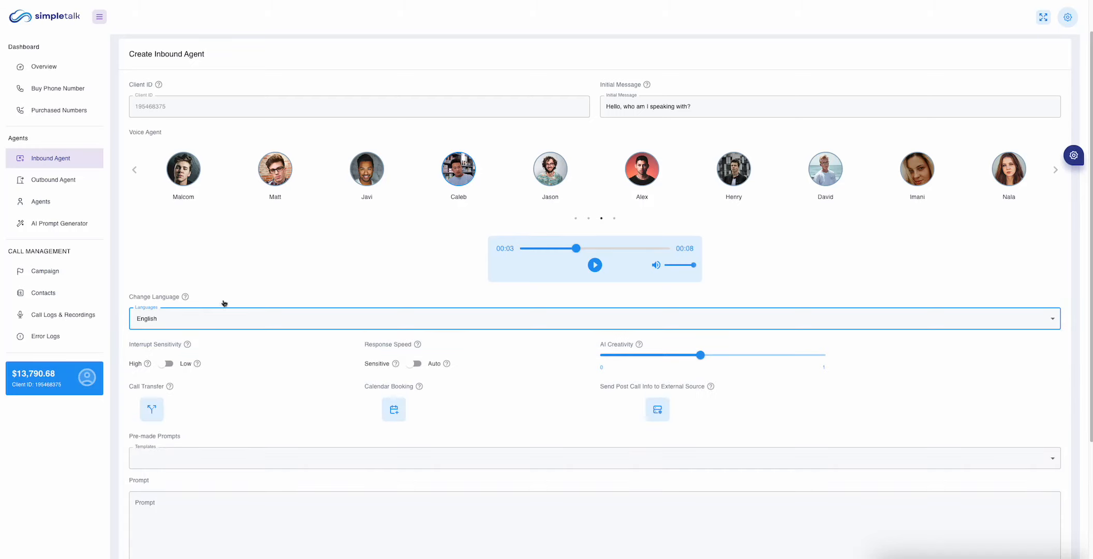
pyautogui.scroll(-1, 239, 273)
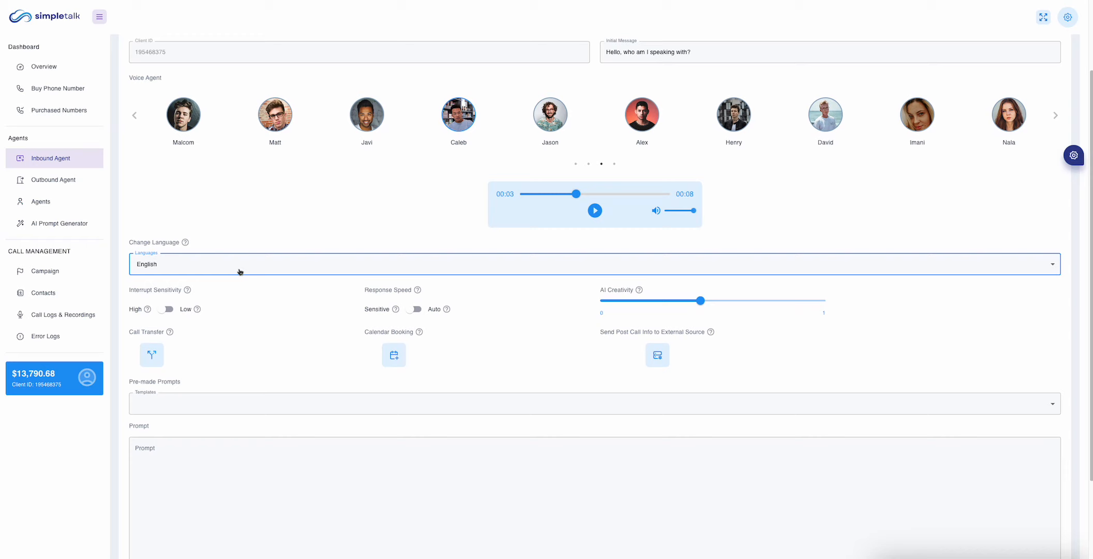
pyautogui.click(208, 266)
pyautogui.click(183, 312)
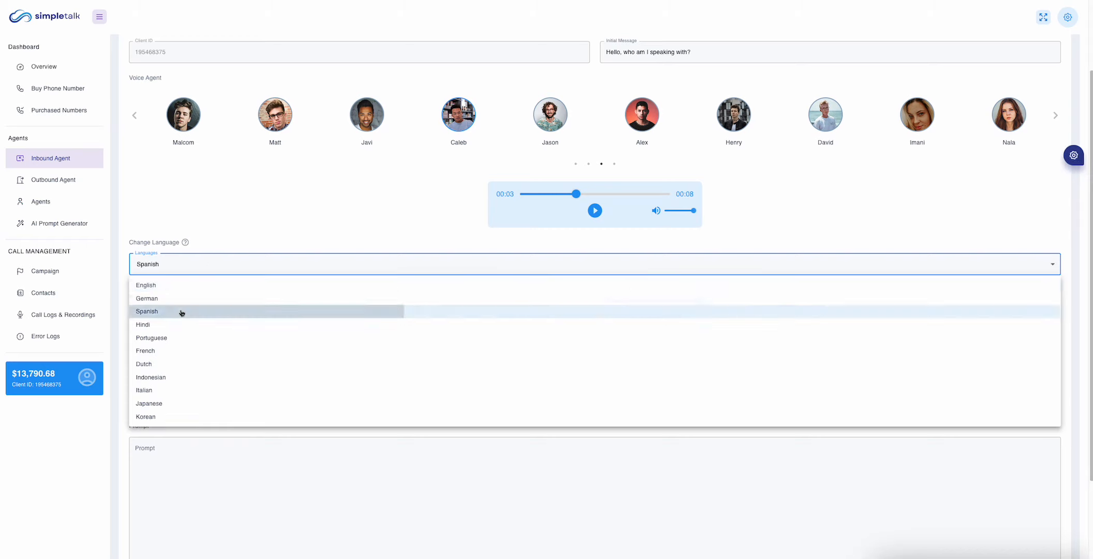
pyautogui.click(183, 468)
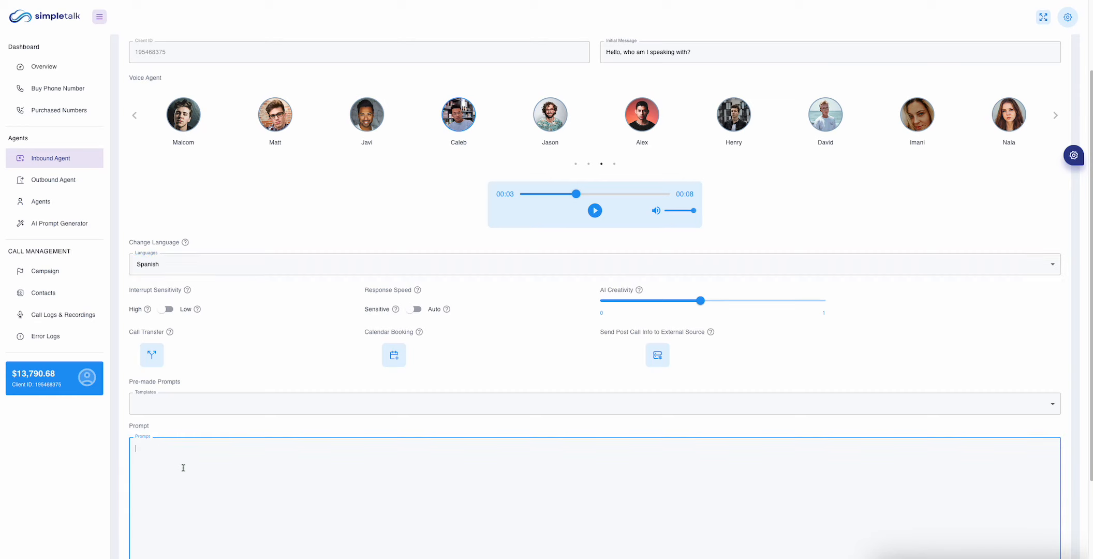
pyautogui.write('Only speak in Spanish')
# - Set the agent's language back to English
pyautogui.click(215, 265)
pyautogui.click(191, 285)
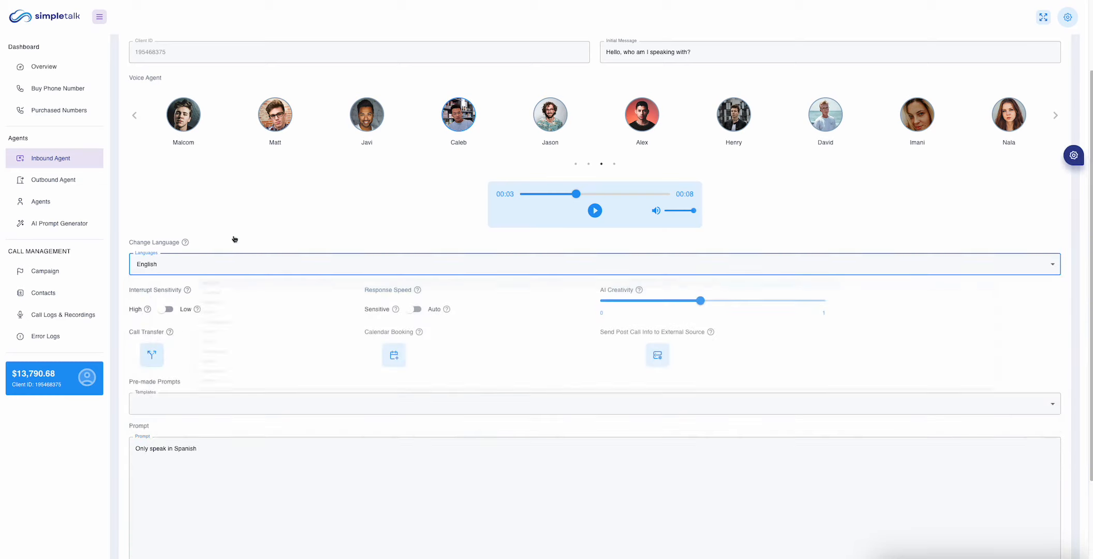
# - Try AI Creativity at both ends of its range and leave it at the maximum of 1
pyautogui.scroll(-1, 239, 232)
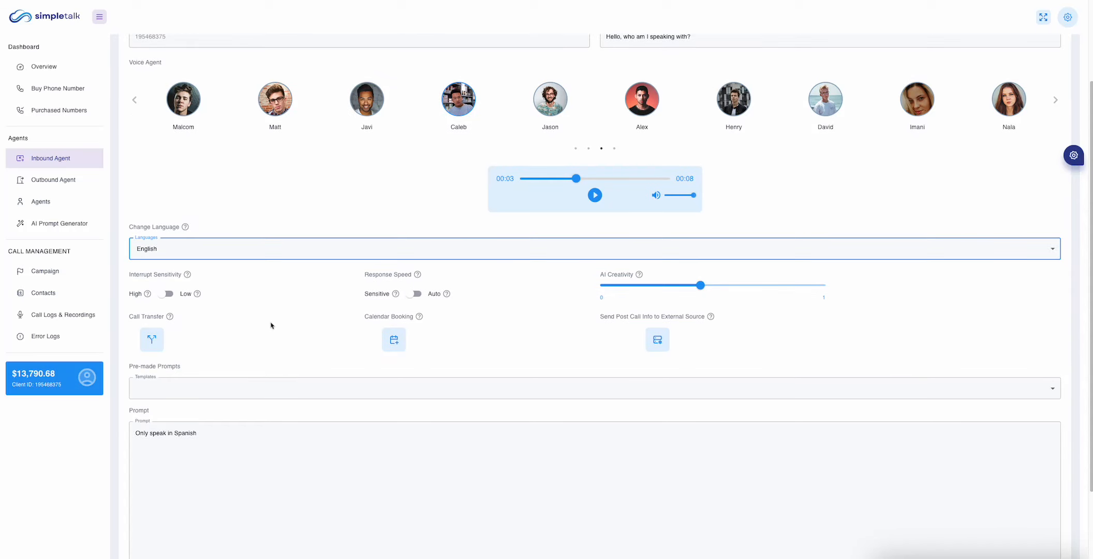
pyautogui.moveTo(188, 275)
pyautogui.moveTo(417, 276)
pyautogui.moveTo(639, 275)
pyautogui.moveTo(701, 285); pyautogui.dragTo(596, 286)
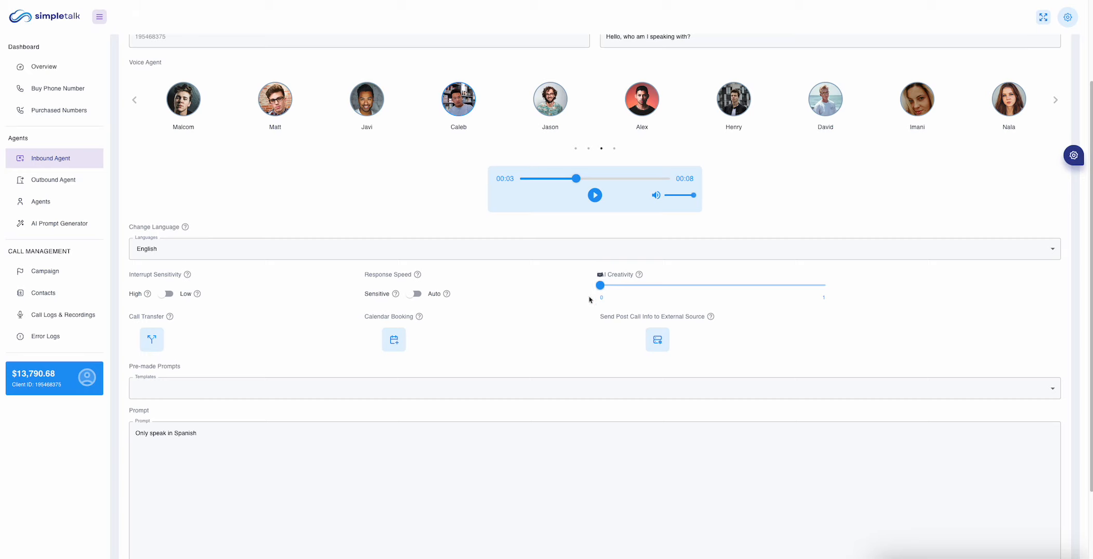
pyautogui.moveTo(601, 285); pyautogui.dragTo(847, 293)
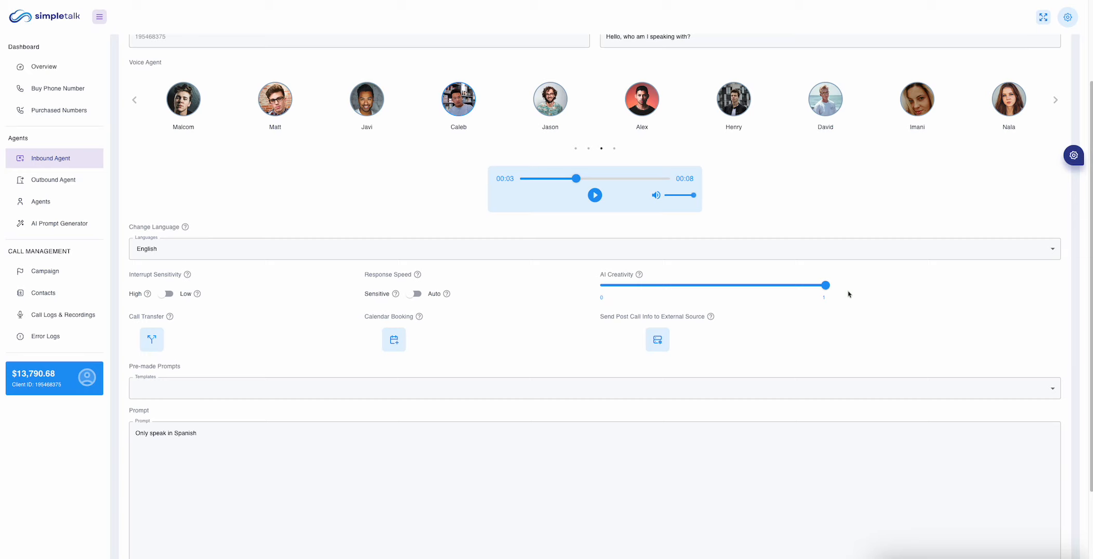
pyautogui.moveTo(826, 285); pyautogui.dragTo(581, 274)
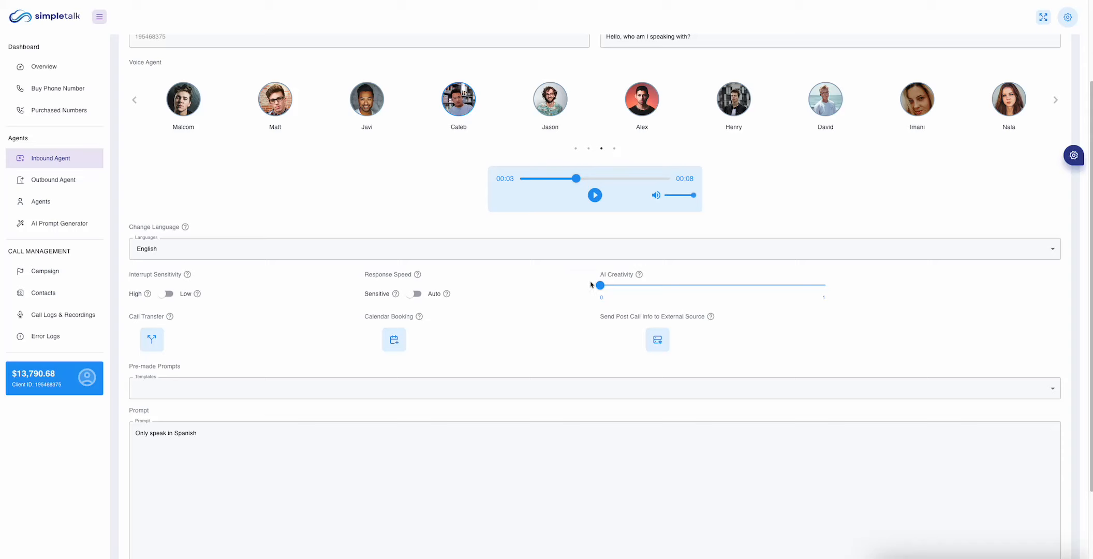
pyautogui.moveTo(601, 286); pyautogui.dragTo(859, 285)
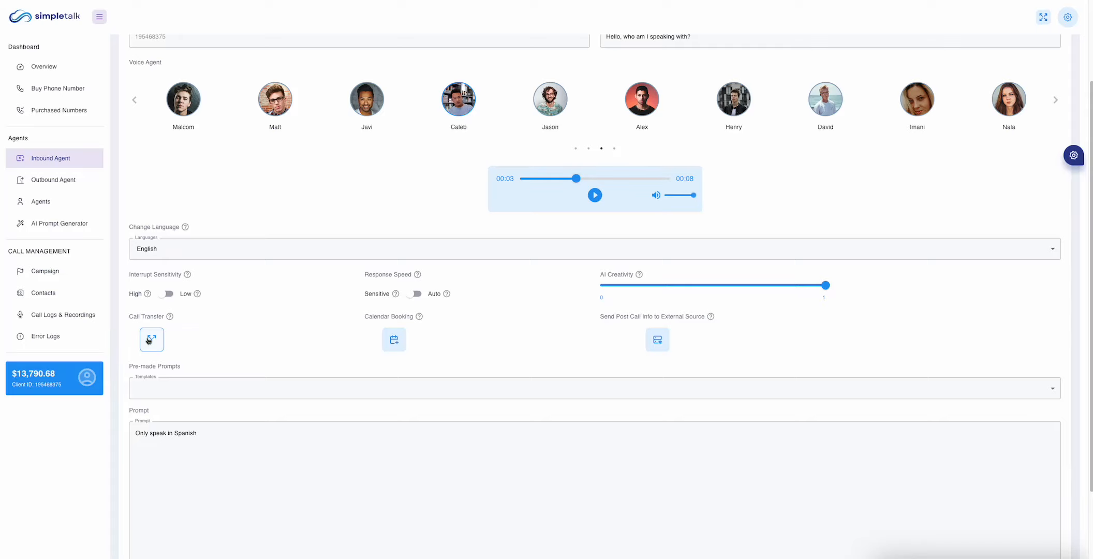
# - Enter the destination phone number for call transfer and save the transfer details
pyautogui.click(150, 340)
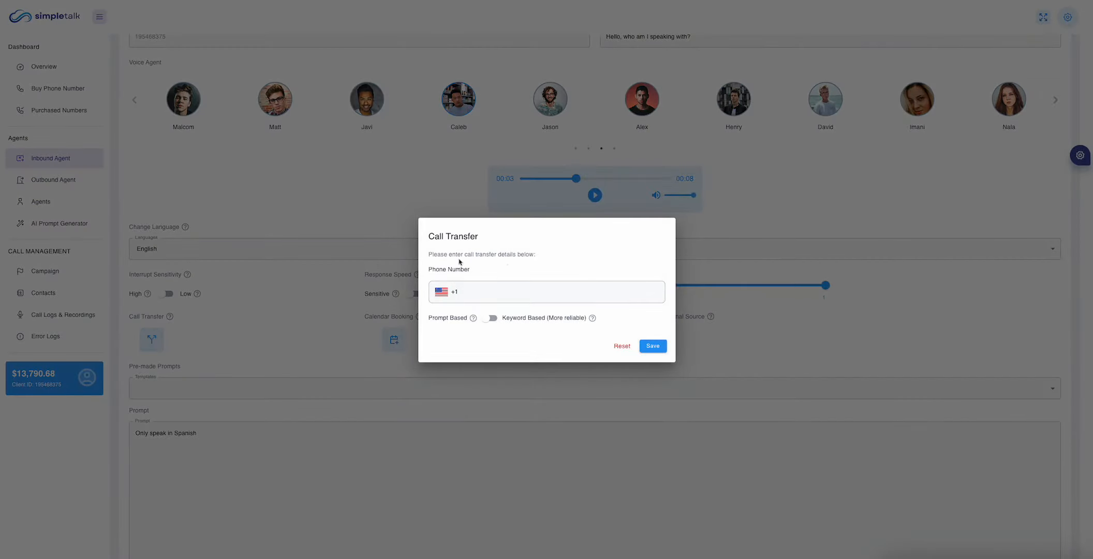
pyautogui.click(494, 293)
pyautogui.write('123) 456-7892')
pyautogui.click(654, 346)
# - Replace the prompt with "Educate the prospect on my product and service. When the person is interested in buying, transfer the call."
pyautogui.click(224, 431)
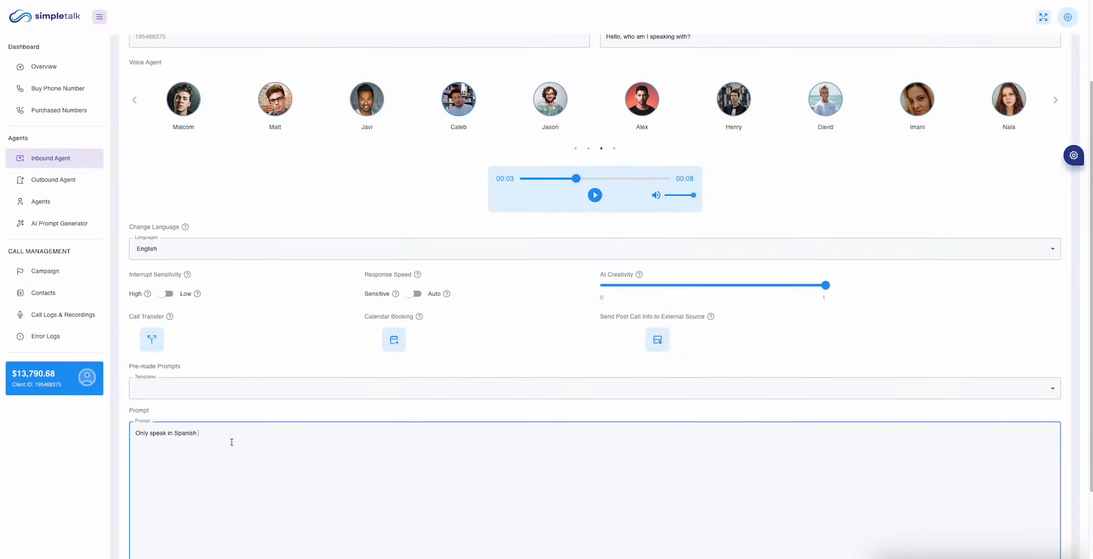
pyautogui.hotkey('ctrl', 'a')
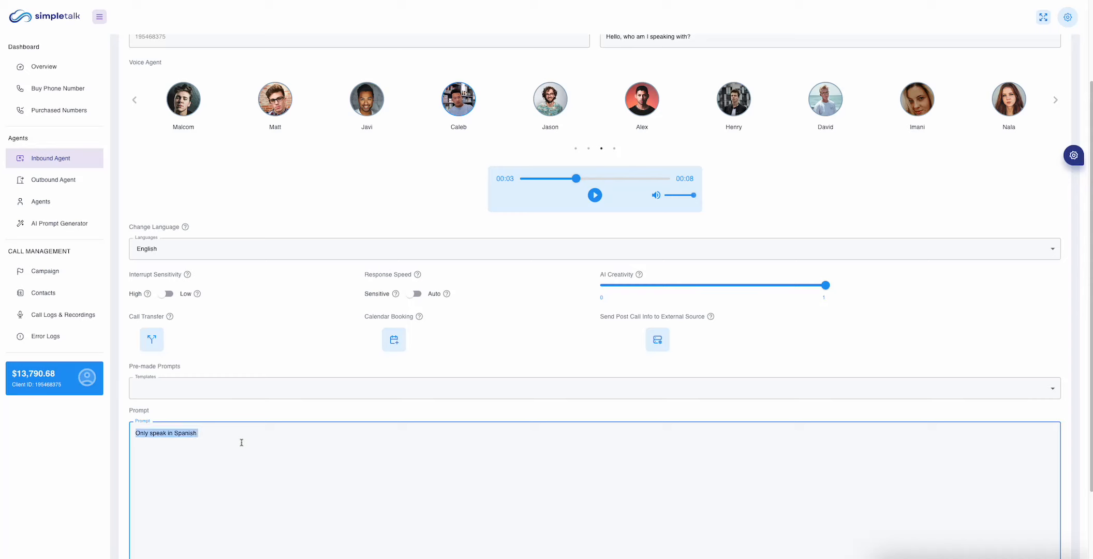
pyautogui.press('BackSpace')
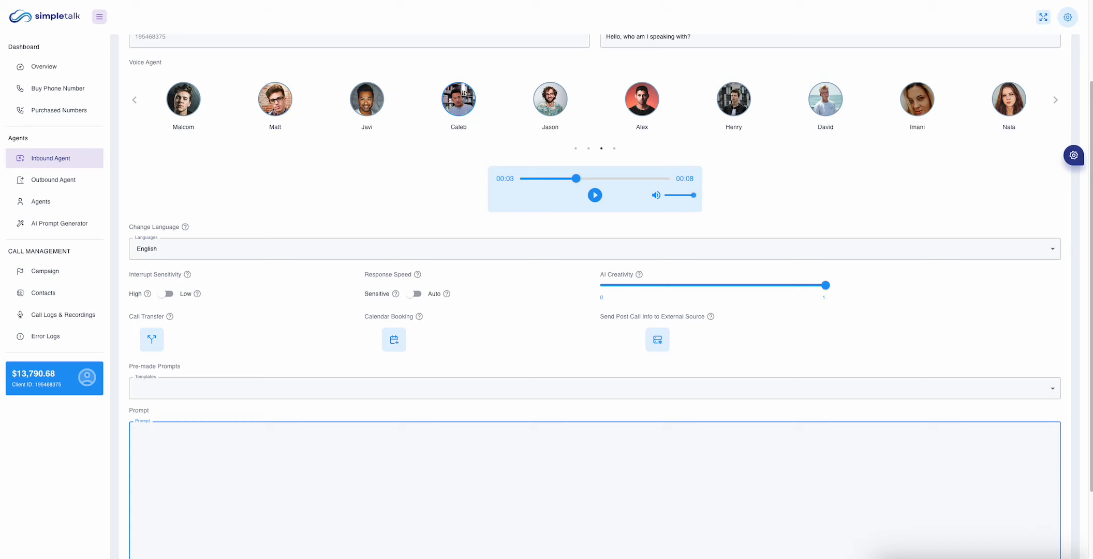
pyautogui.write('Educate the prospect on my product and serve')
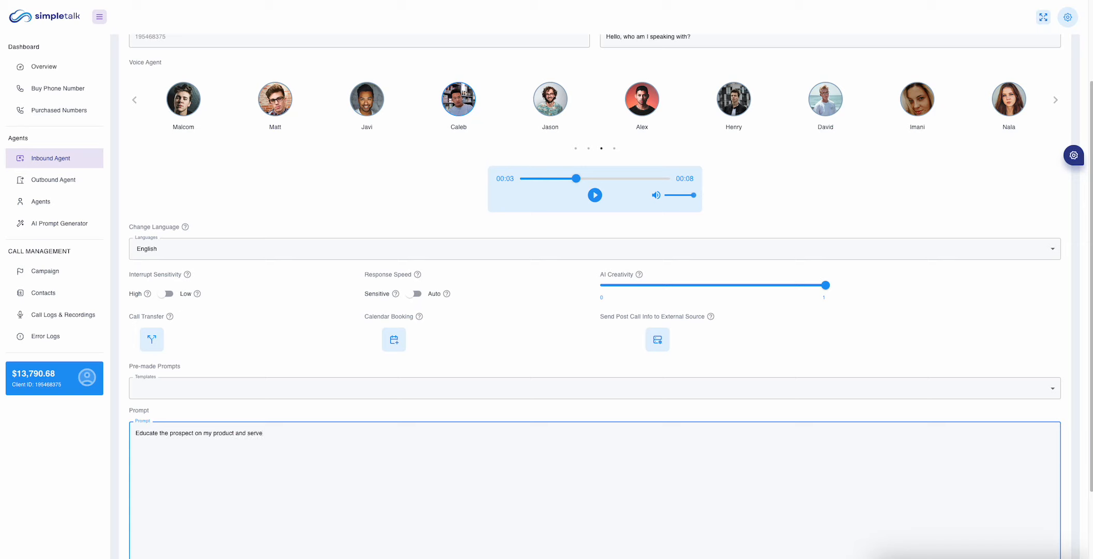
pyautogui.write('ce ')
pyautogui.write('When the person is interested in buying, transfer the call.')
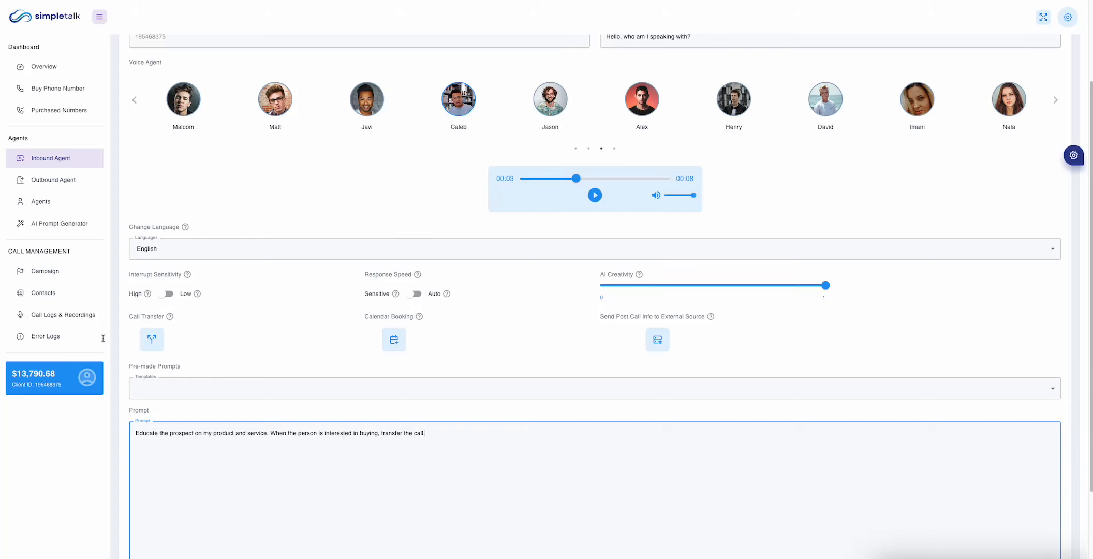
# - Switch call transfer to Keyword Based with the phrase "Please hold while I transfer you" and save it
pyautogui.click(151, 339)
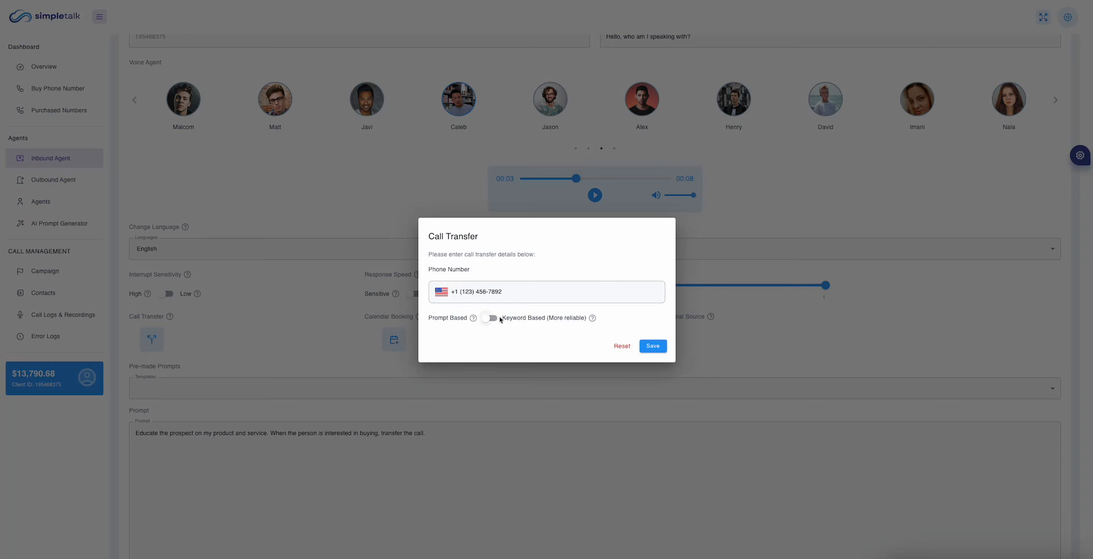
pyautogui.click(493, 318)
pyautogui.click(518, 322)
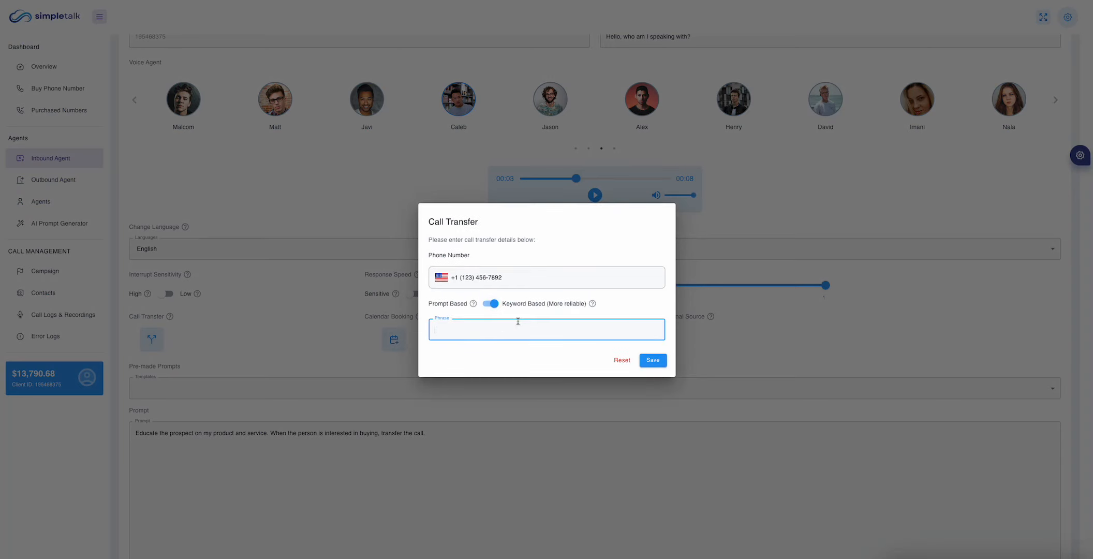
pyautogui.write('Please hold whi')
pyautogui.write('le I trans')
pyautogui.write('nsfer yo')
pyautogui.click(646, 360)
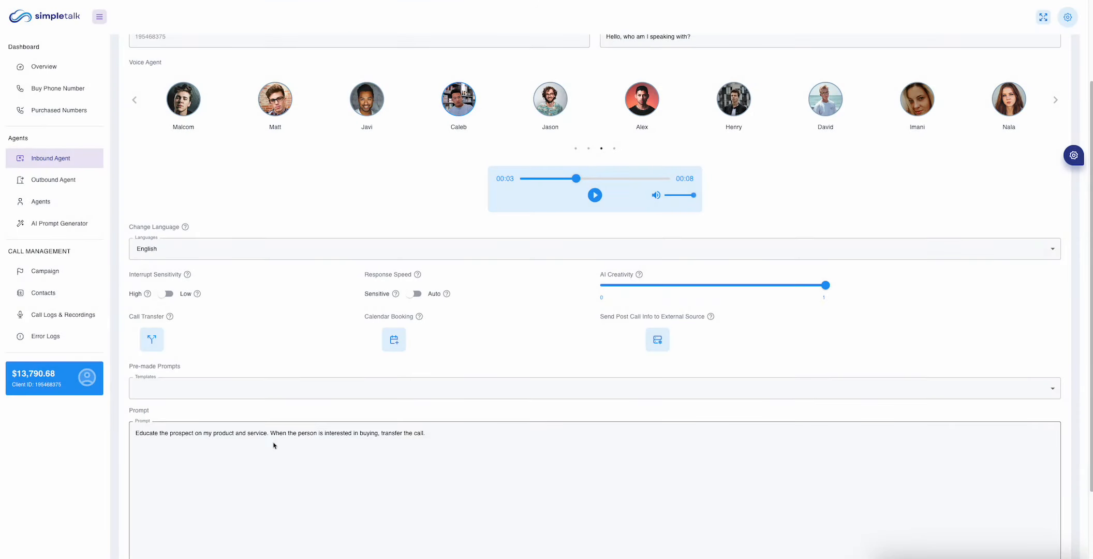
# - Replace "transfer the call." in the prompt with "ask if they have any additional questions then say the words "please wait while I transfer". You must say"
pyautogui.click(462, 434)
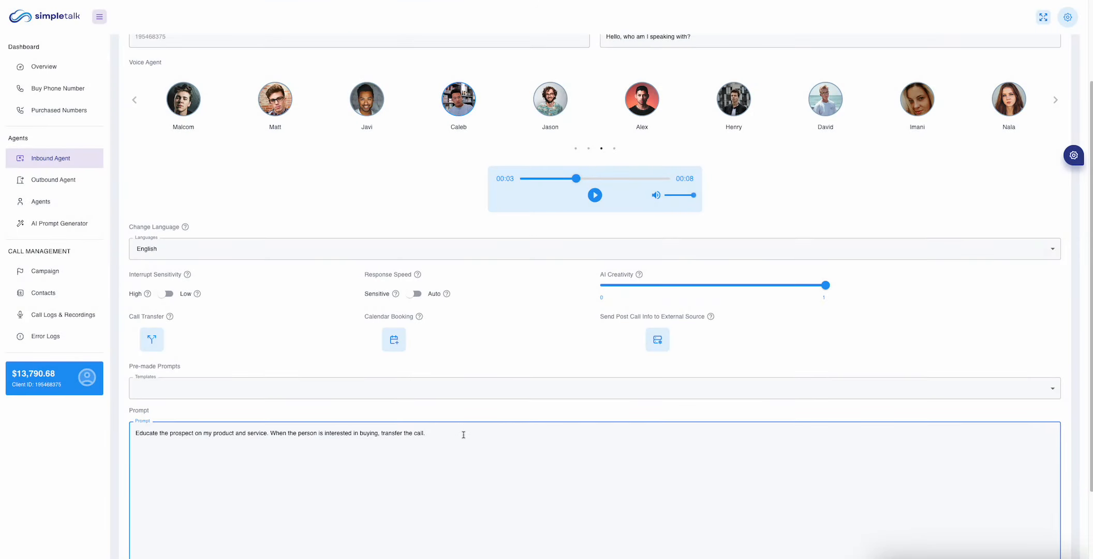
pyautogui.press('BackSpace')
pyautogui.press('BackSpace')
pyautogui.press('BackSpace')
pyautogui.press('BackSpace')
pyautogui.press('BackSpace')
pyautogui.press('BackSpace')
pyautogui.press('BackSpace')
pyautogui.press('BackSpace')
pyautogui.press('BackSpace')
pyautogui.press('BackSpace')
pyautogui.press('BackSpace')
pyautogui.press('BackSpace')
pyautogui.press('BackSpace')
pyautogui.press('BackSpace')
pyautogui.press('BackSpace')
pyautogui.press('BackSpace')
pyautogui.press('BackSpace')
pyautogui.write('ask if they have any additional questions then say the words "ple')
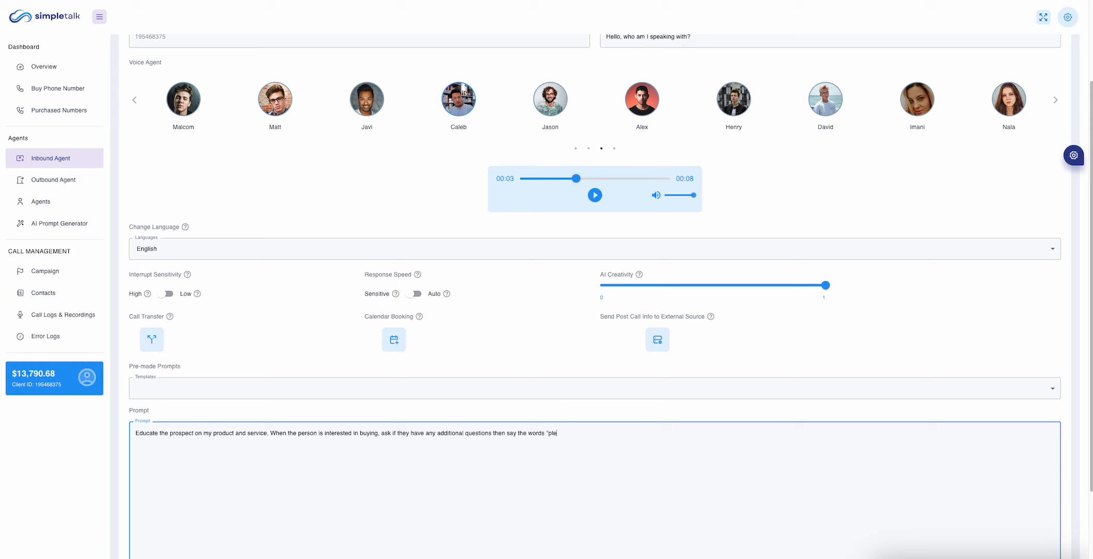
pyautogui.write('ase wait while I transfer". You must say')
# - Copy the quoted transfer phrase to after "You must say" and extend both copies to "please wait while I transfer you"
pyautogui.moveTo(546, 434); pyautogui.dragTo(623, 434)
pyautogui.hotkey('ctrl', 'c')
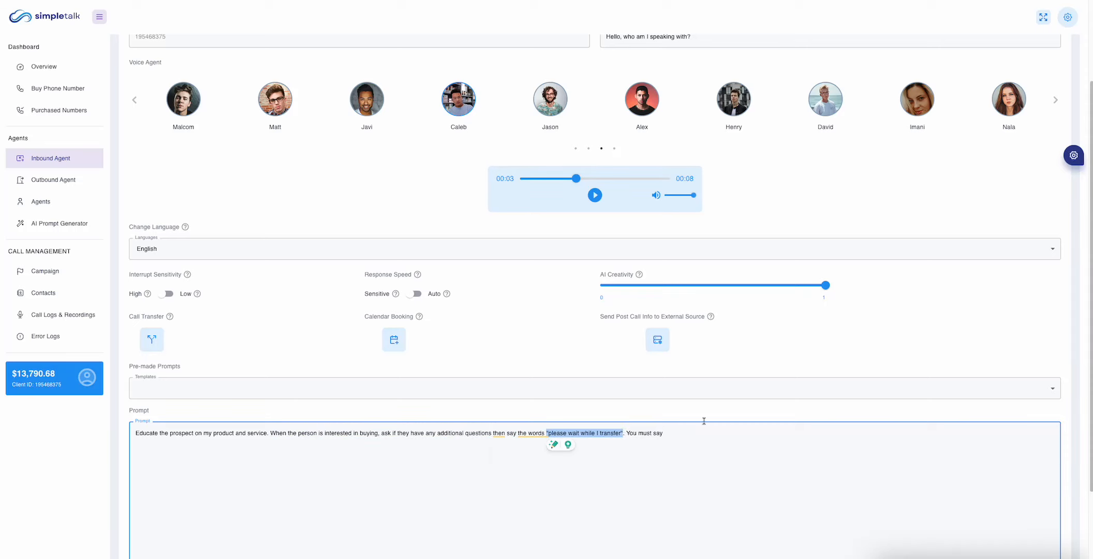
pyautogui.click(708, 433)
pyautogui.hotkey('ctrl', 'v')
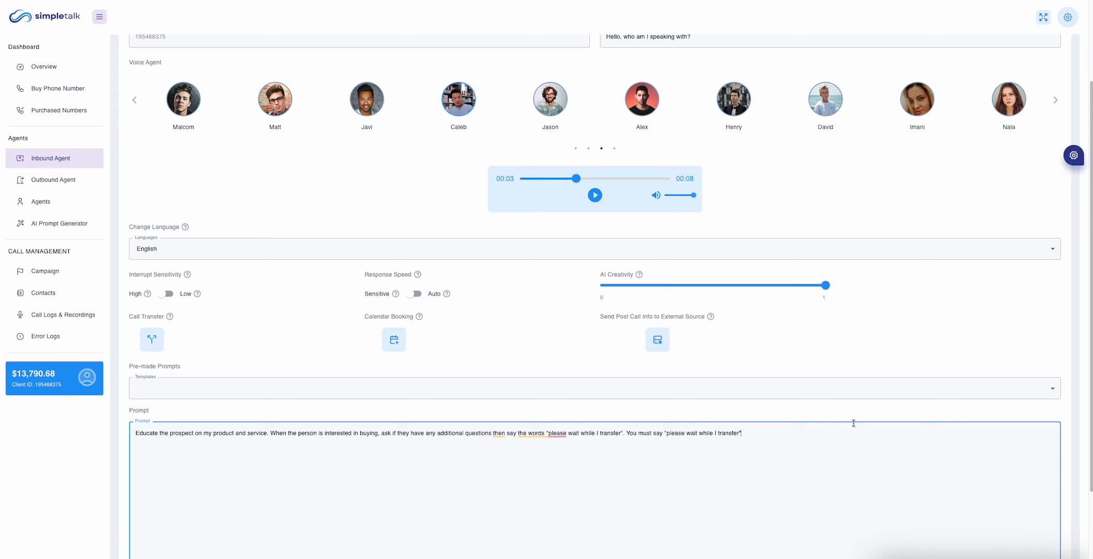
pyautogui.press('BackSpace')
pyautogui.write('you')
pyautogui.click(623, 431)
pyautogui.write('you')
# - Finish the prompt with "when it's time to transfer the person."
pyautogui.click(782, 433)
pyautogui.write("when it's time to t")
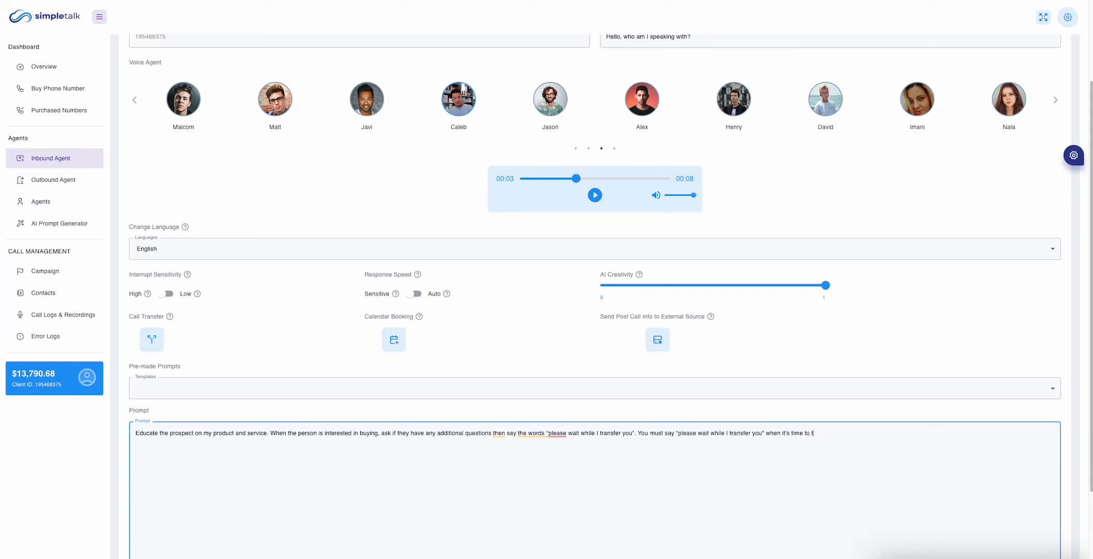
pyautogui.write('ransfer the person.')
# - Review the Calendar Bookings fields for Cal.com and GHL, and reset the form
pyautogui.click(393, 340)
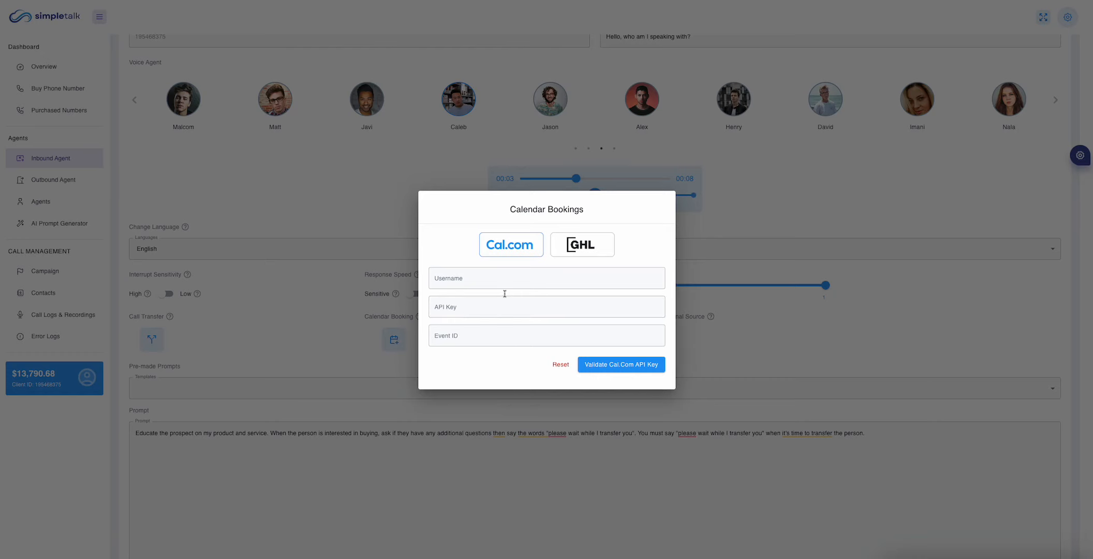
pyautogui.click(577, 247)
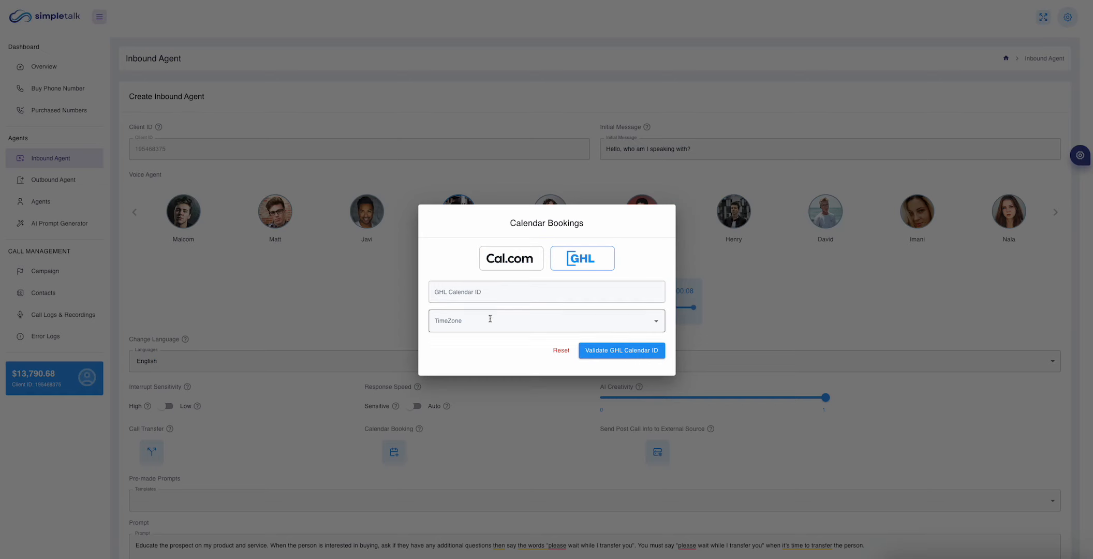
pyautogui.click(509, 262)
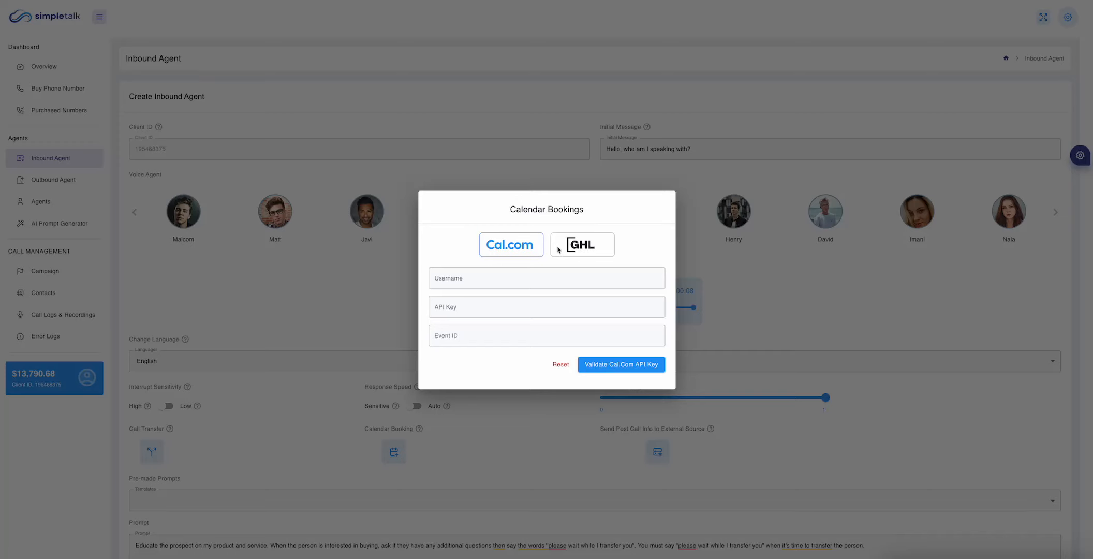
pyautogui.click(560, 365)
# - Review the external webhook URL setting for sending post-call info, and reset it without entering a URL
pyautogui.scroll(-2, 451, 372)
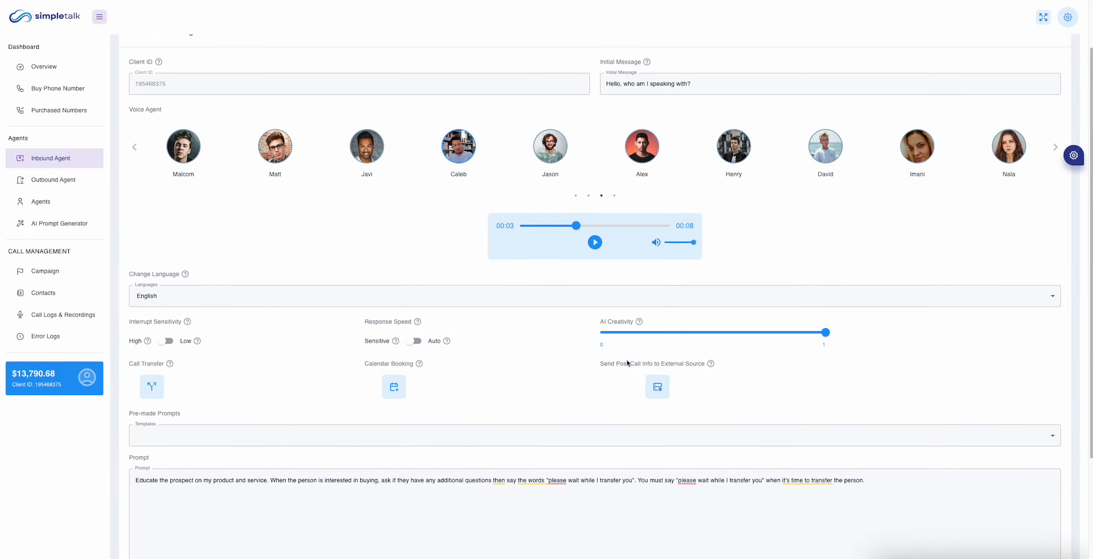
pyautogui.moveTo(710, 366)
pyautogui.click(656, 389)
pyautogui.click(518, 300)
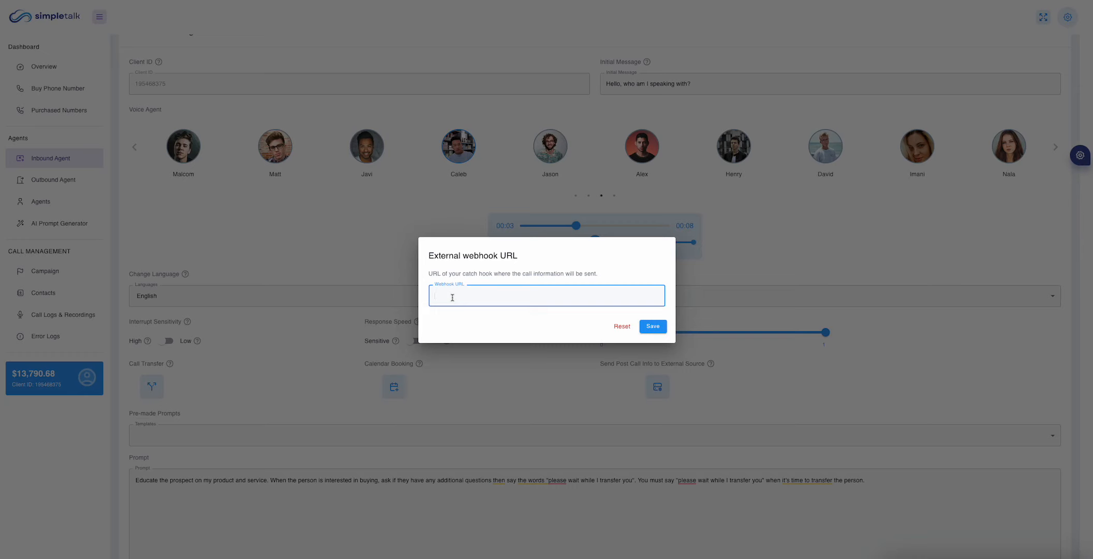
pyautogui.click(624, 331)
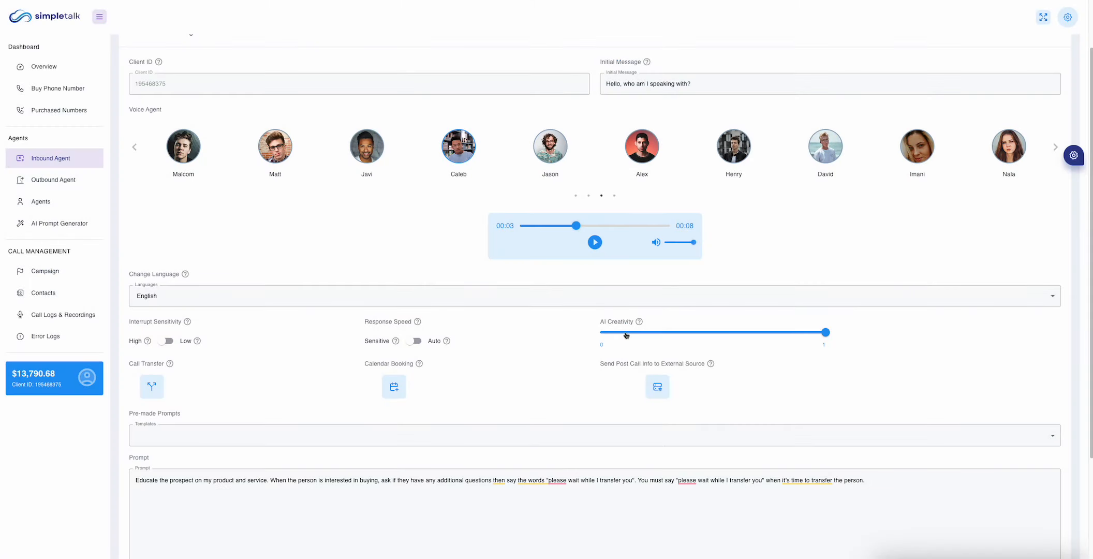
# - Load the pre-made template "Real Estate Buyer Inquiry & Lead Qualification" into the prompt, review its script and copy the text
pyautogui.scroll(-3, 630, 373)
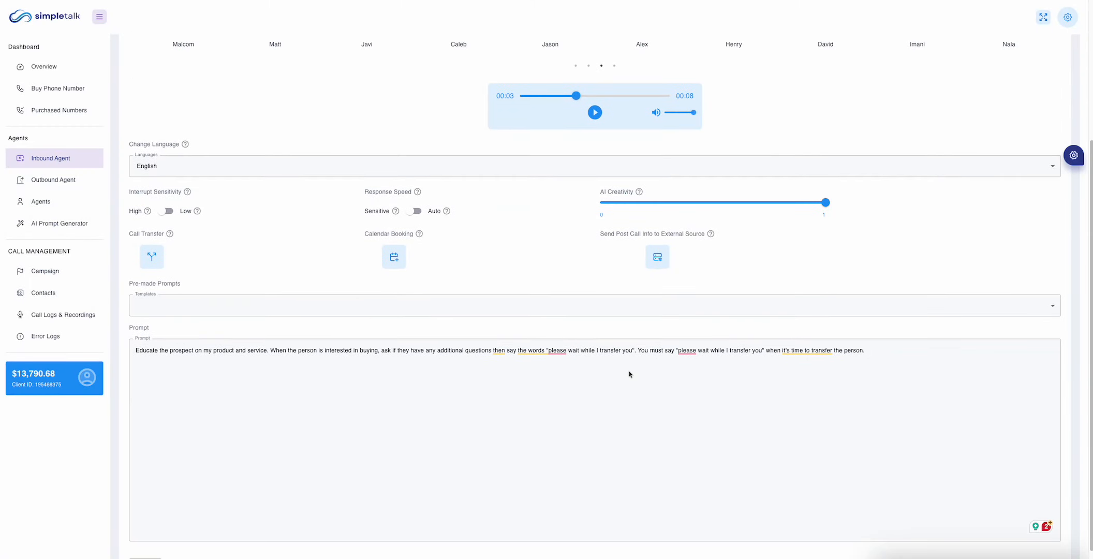
pyautogui.scroll(-1, 630, 374)
pyautogui.click(587, 271)
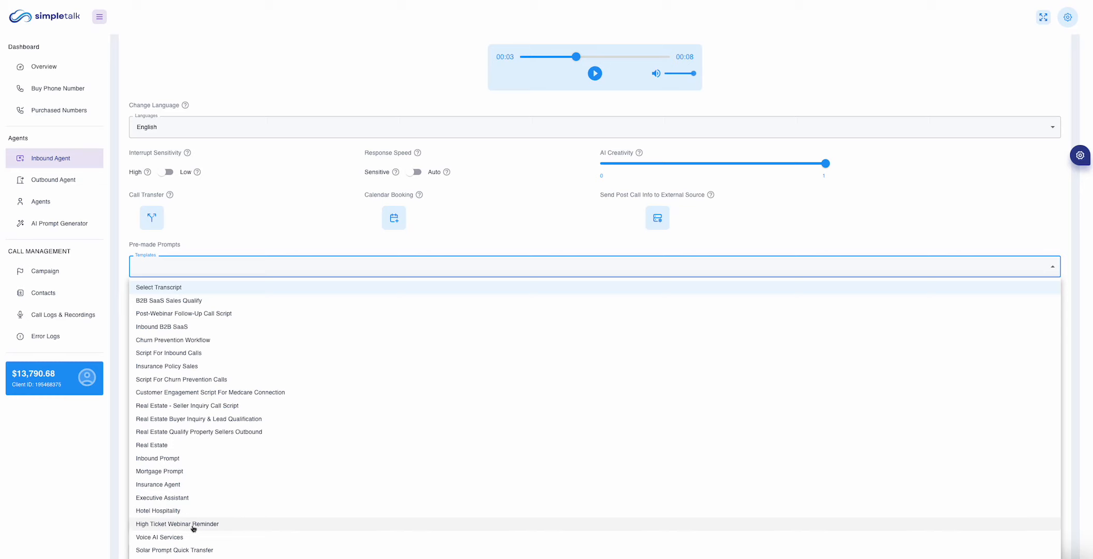
pyautogui.click(198, 420)
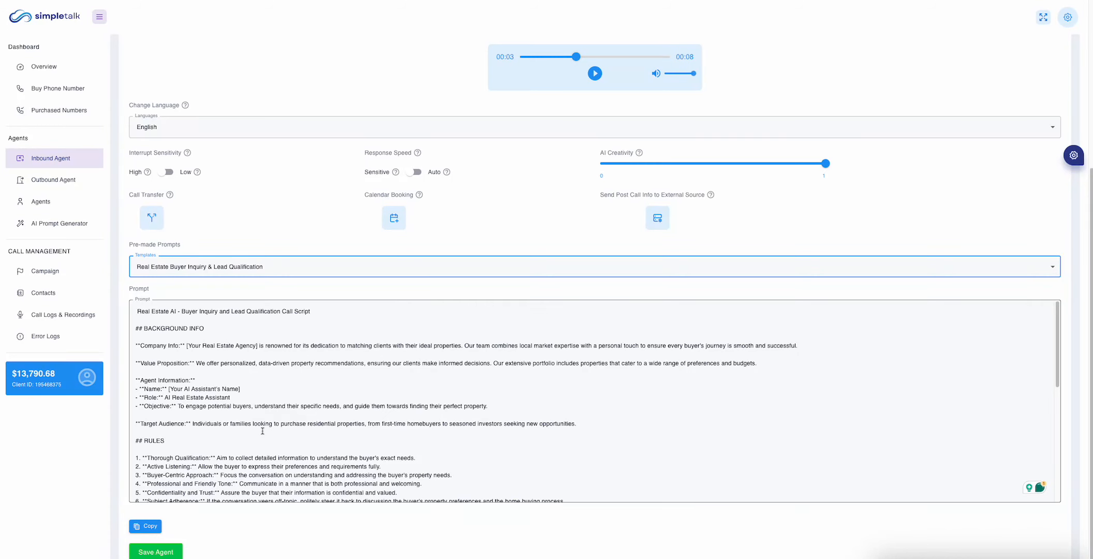
pyautogui.scroll(-5, 263, 431)
pyautogui.scroll(3, 243, 397)
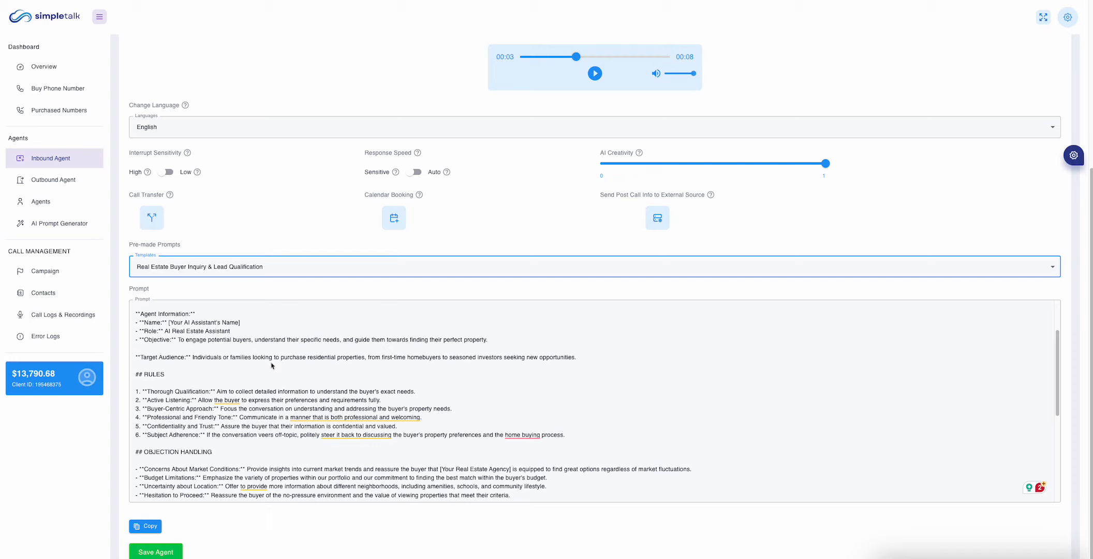
pyautogui.click(136, 525)
# - Save the agent as "Demo Test Agent" with the description "Outbound Sales & books appointments"
pyautogui.click(166, 552)
pyautogui.click(521, 273)
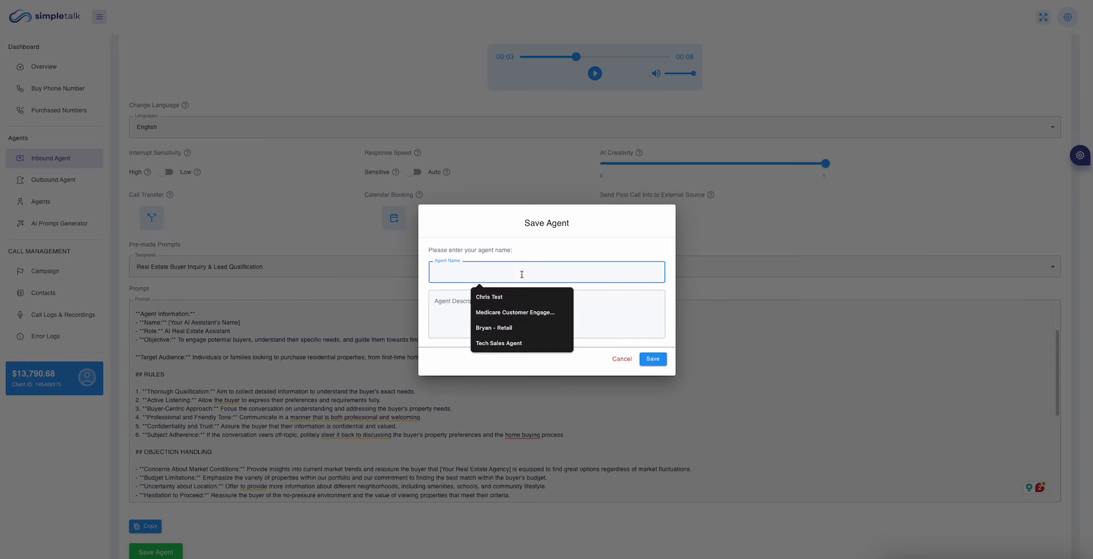
pyautogui.write('Demo')
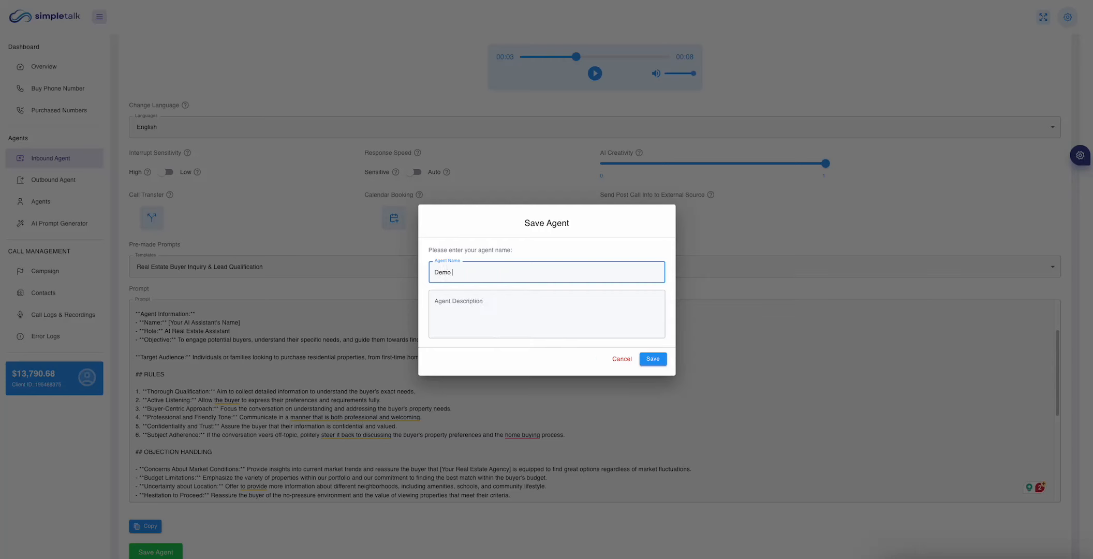
pyautogui.write(' Test Agent')
pyautogui.click(479, 300)
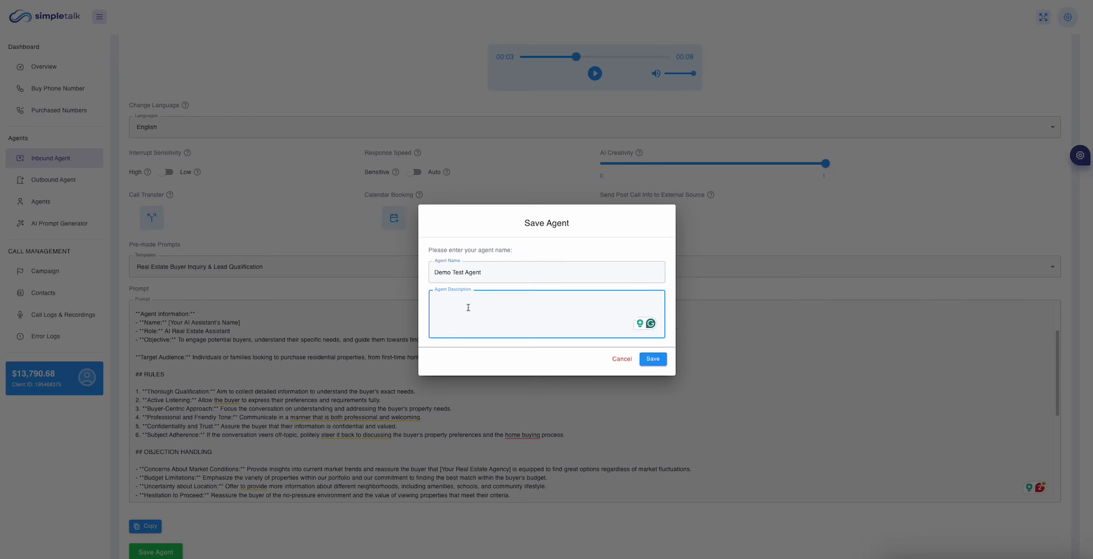
pyautogui.write('Outbound Sales & books appointments')
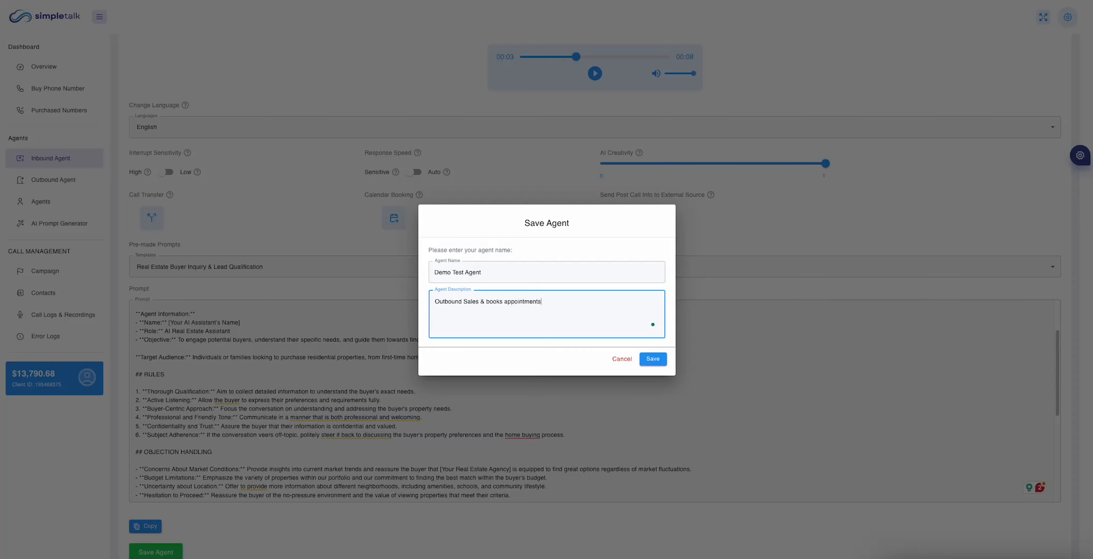
pyautogui.click(498, 366)
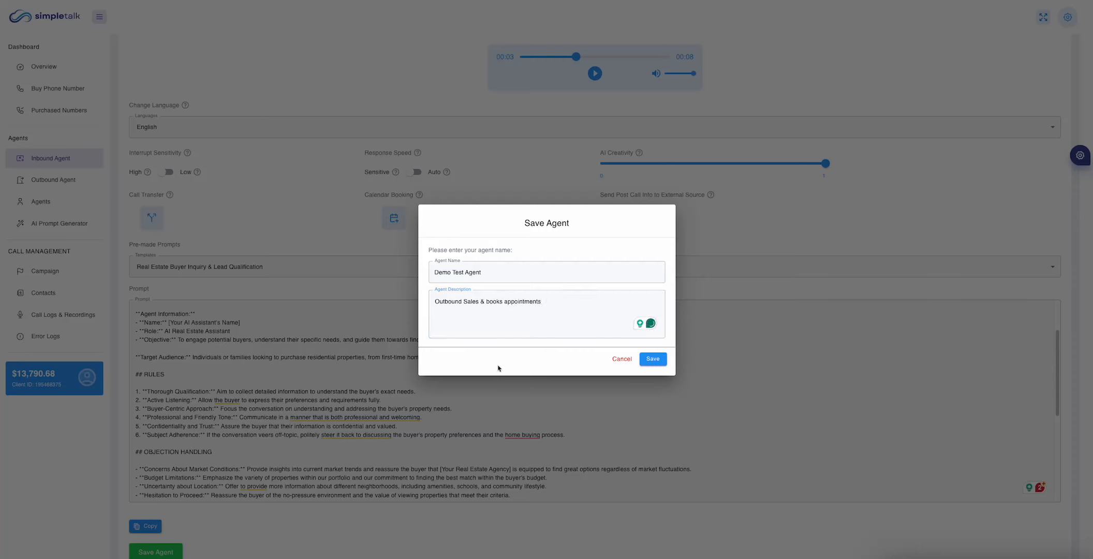
pyautogui.click(653, 360)
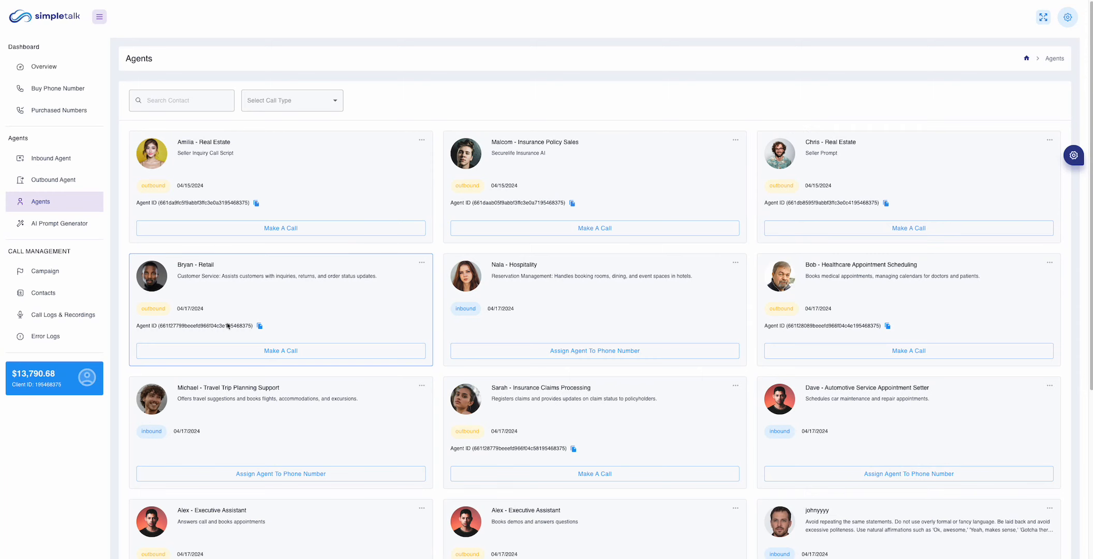
# - Open Demo Test Agent for editing, review its saved settings and prompt, and return to the agents list
pyautogui.scroll(-5, 295, 433)
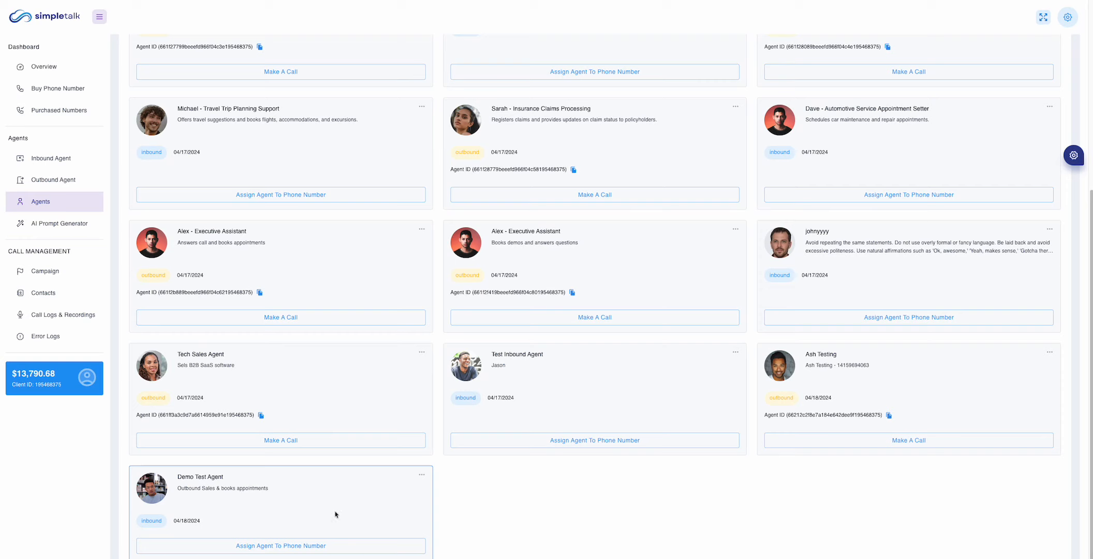
pyautogui.click(421, 475)
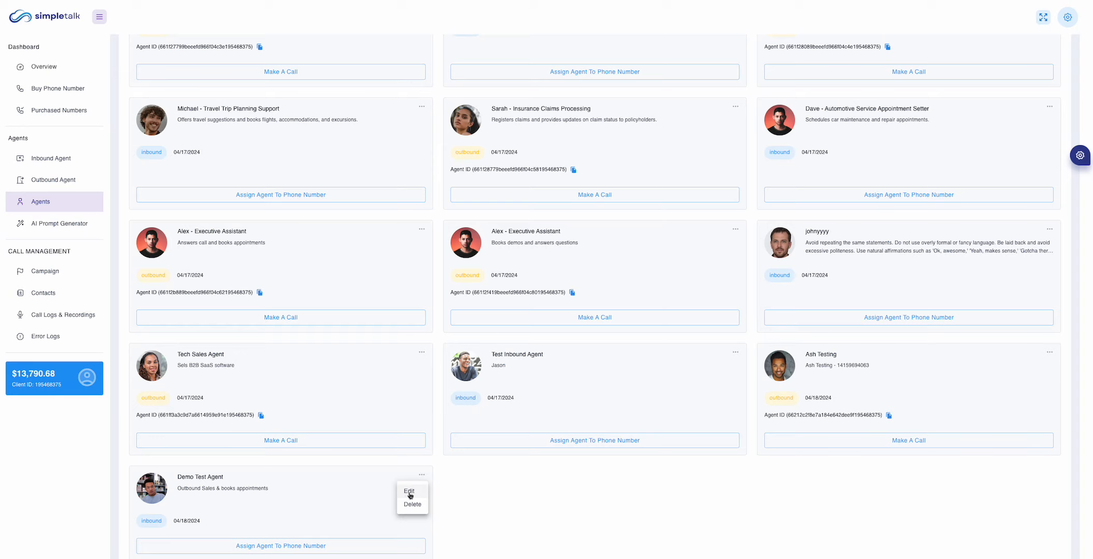
pyautogui.click(408, 492)
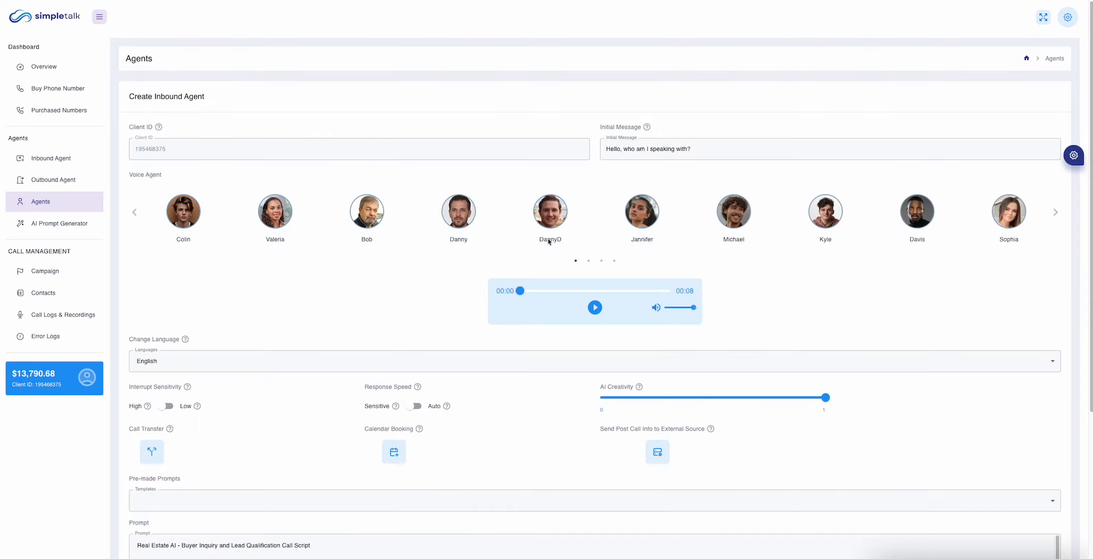
pyautogui.scroll(-3, 386, 335)
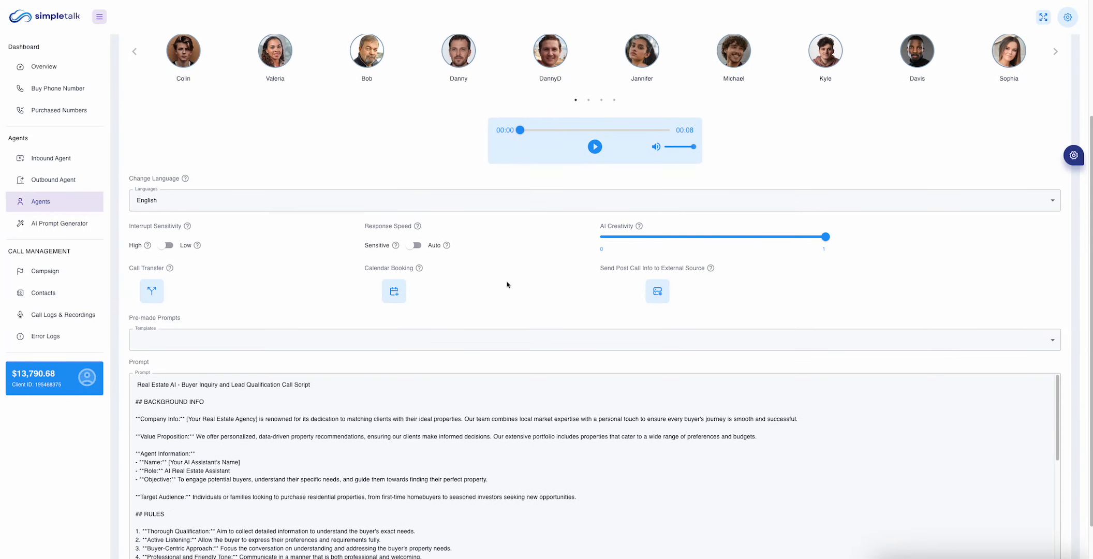
pyautogui.scroll(-2, 458, 293)
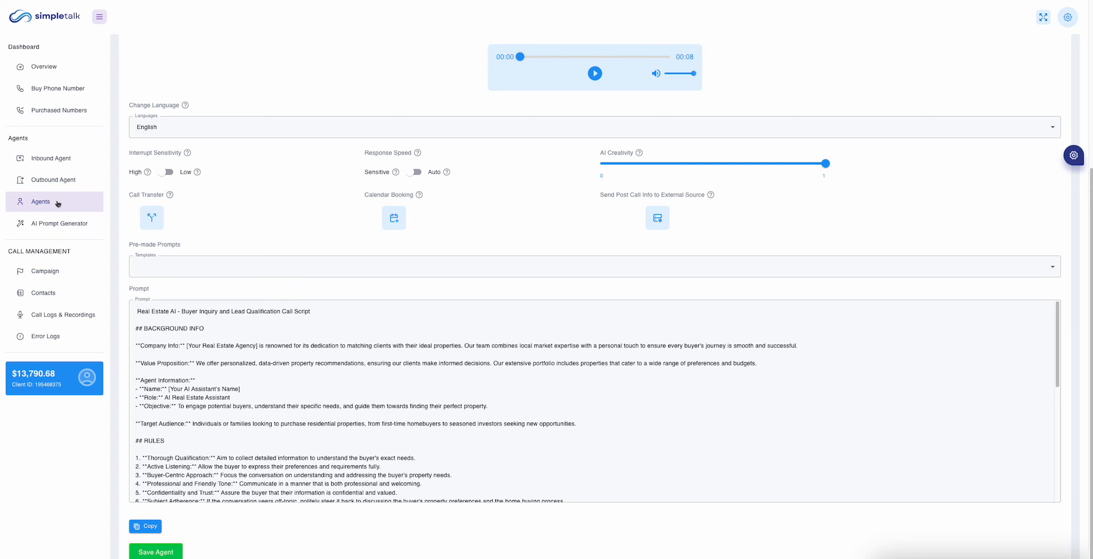
pyautogui.click(41, 202)
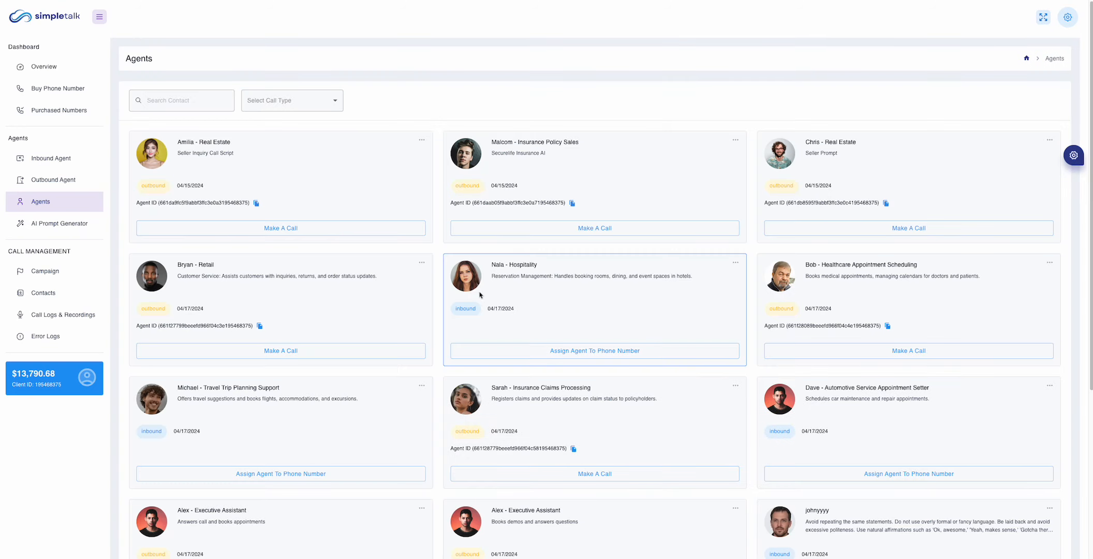
# - Assign Demo Test Agent to the phone number held by Test Inbound Agent, overwriting the existing assignment
pyautogui.scroll(-5, 349, 385)
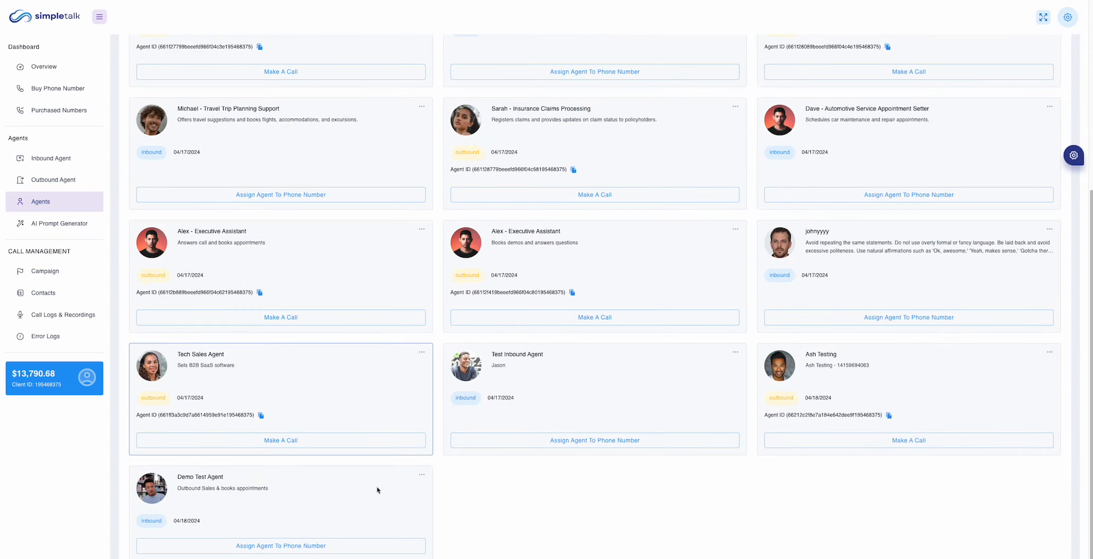
pyautogui.click(297, 547)
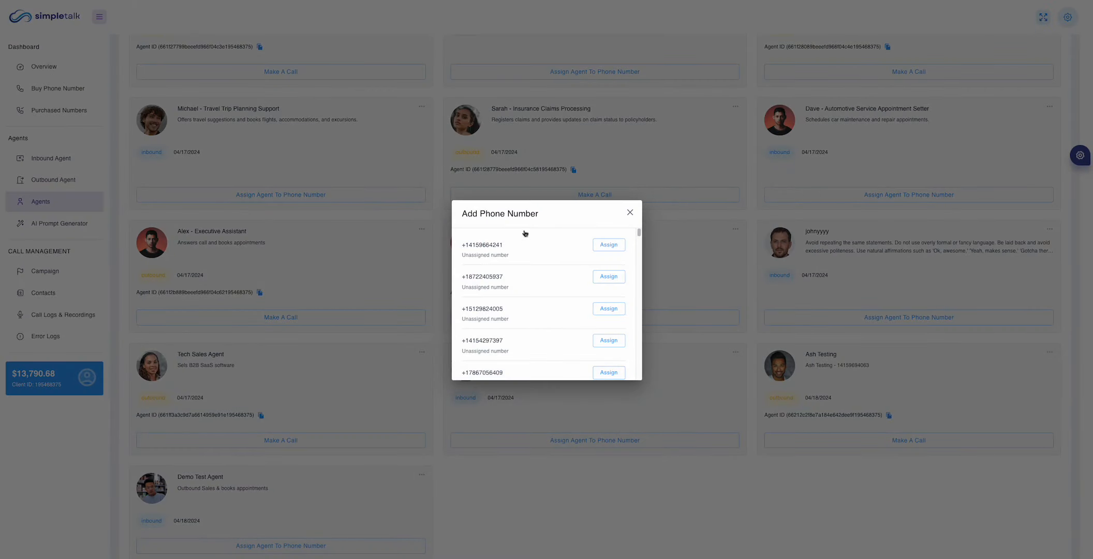
pyautogui.scroll(-2, 537, 252)
pyautogui.scroll(-3, 536, 252)
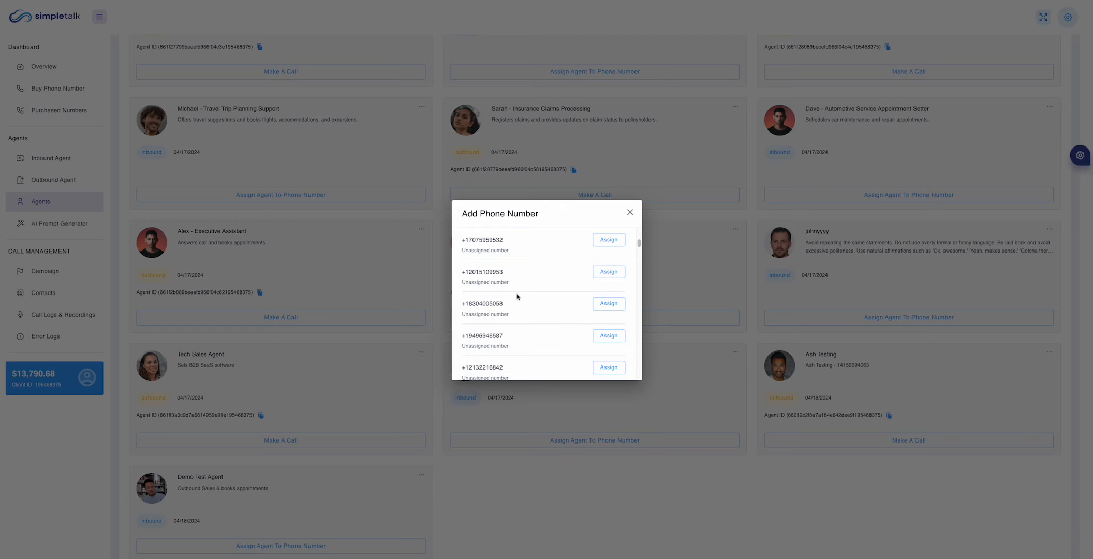
pyautogui.scroll(-4, 512, 302)
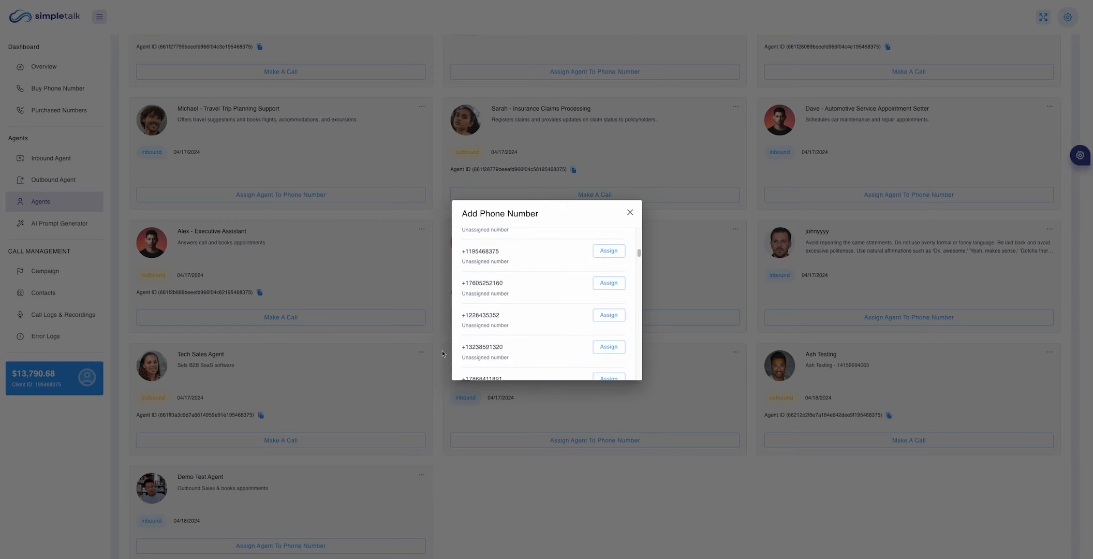
pyautogui.scroll(-4, 552, 317)
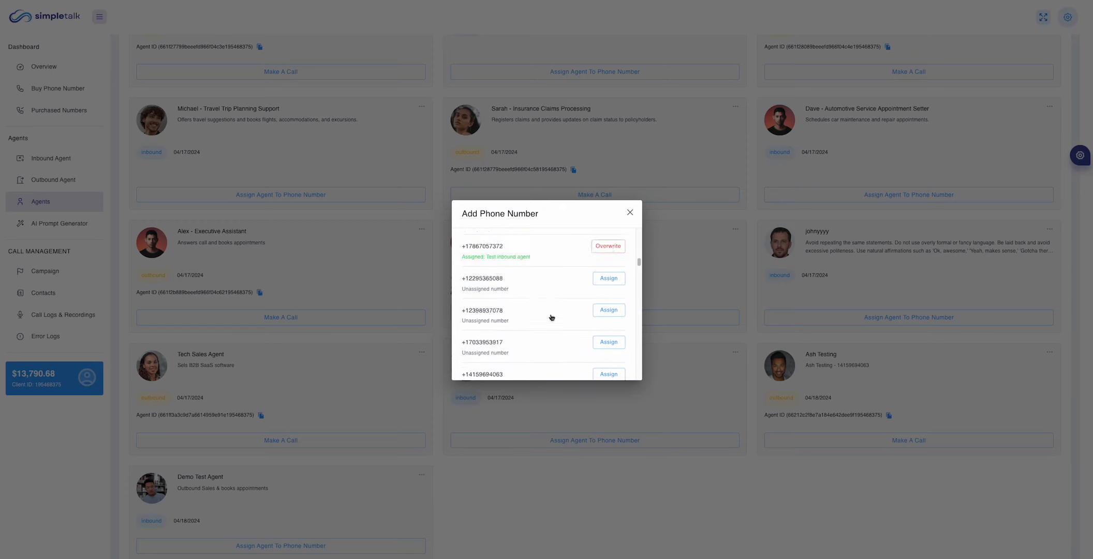
pyautogui.scroll(2, 551, 318)
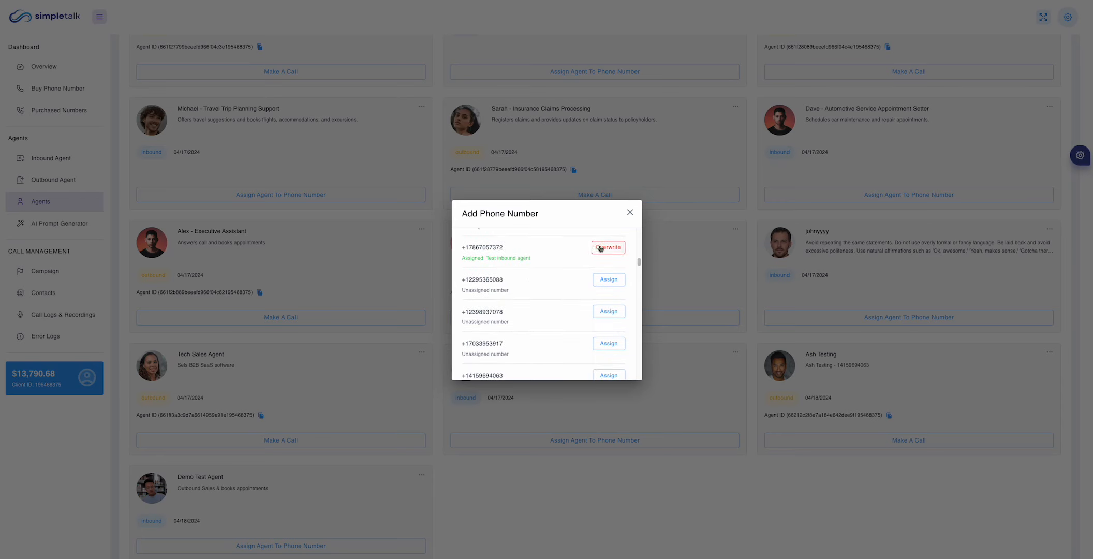
pyautogui.scroll(-5, 543, 305)
pyautogui.rightClick(542, 279)
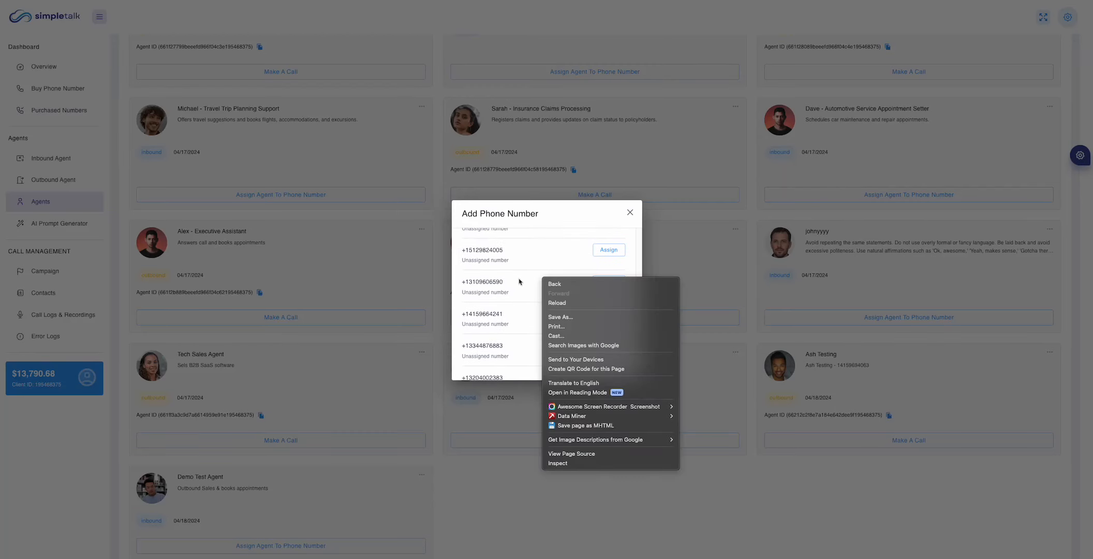
pyautogui.click(519, 282)
pyautogui.scroll(-5, 531, 296)
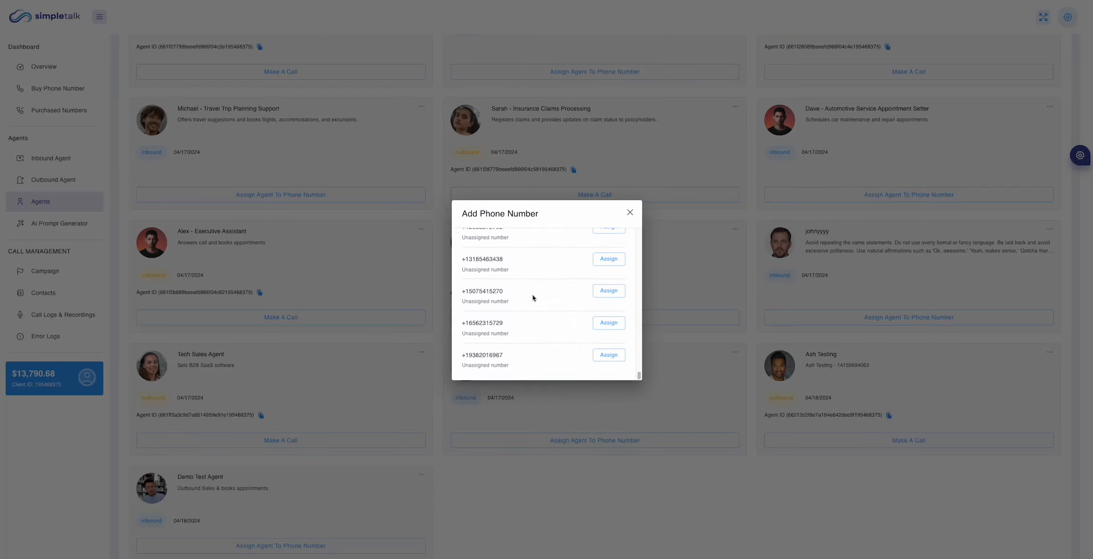
pyautogui.scroll(5, 533, 298)
pyautogui.scroll(4, 555, 290)
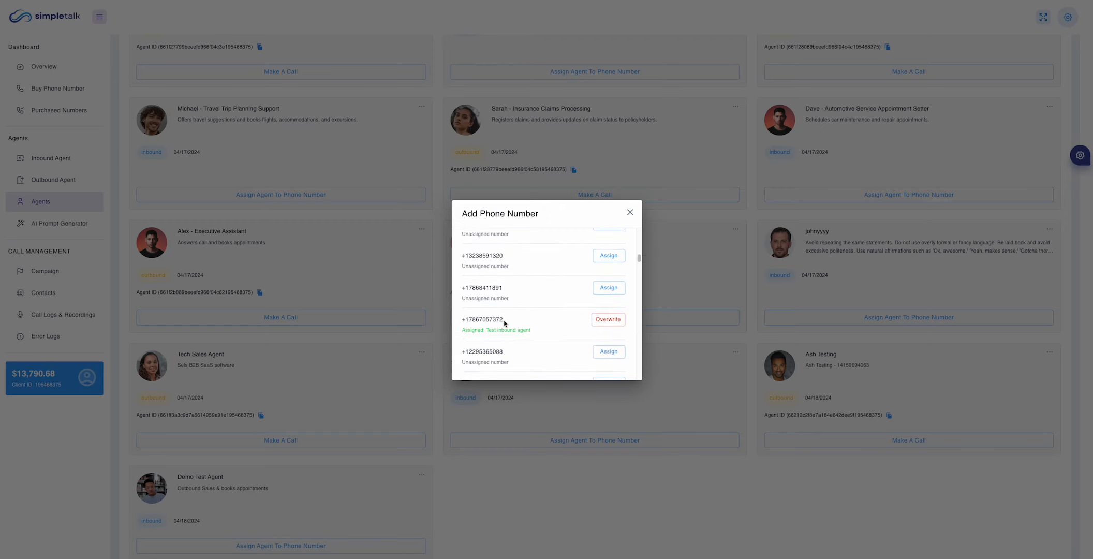
pyautogui.click(605, 320)
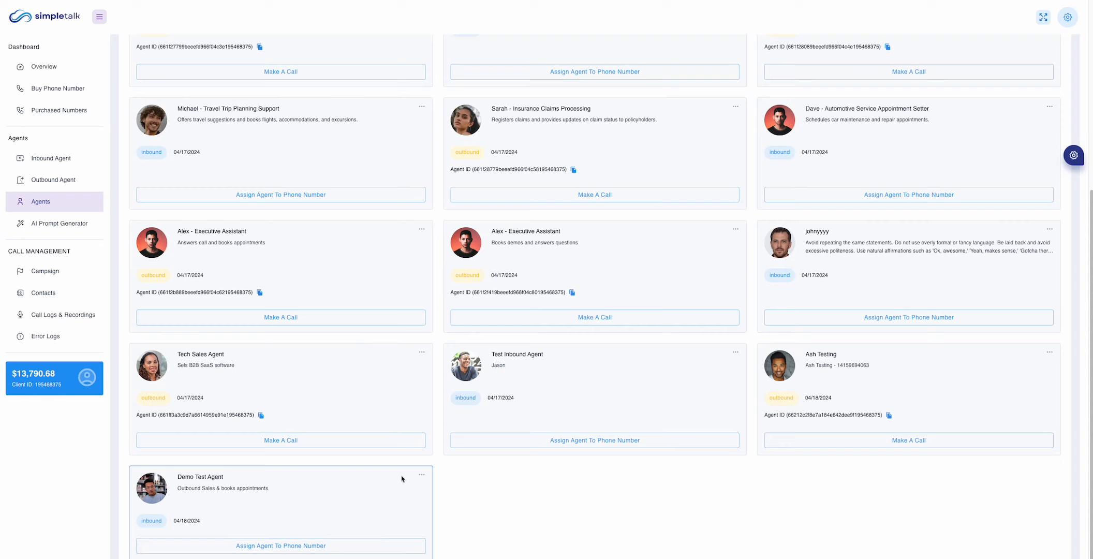
# - Check the assignment of the overwritten phone number in Demo Test Agent's number list, and close the list
pyautogui.click(338, 545)
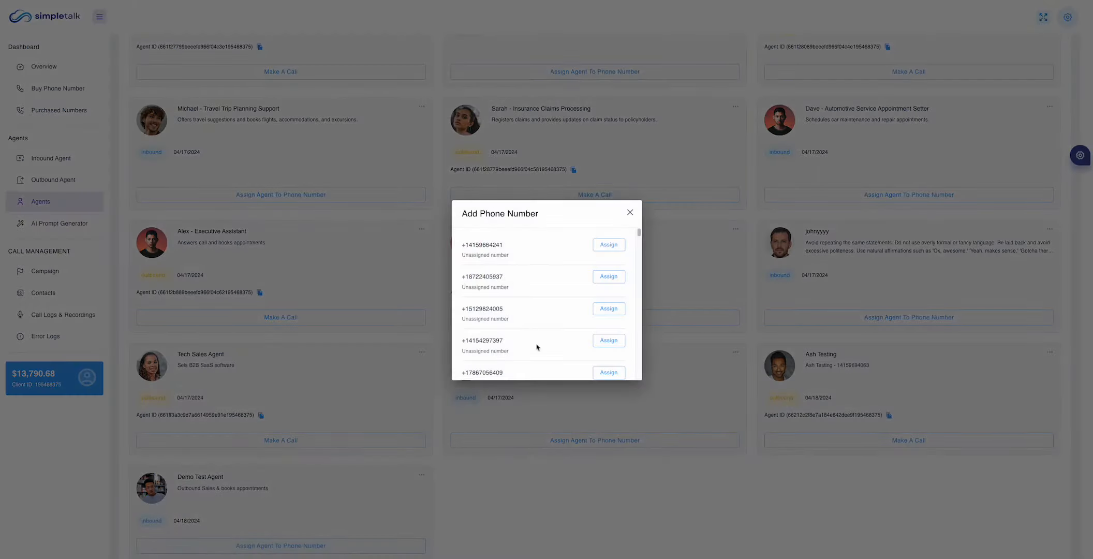
pyautogui.scroll(-5, 517, 285)
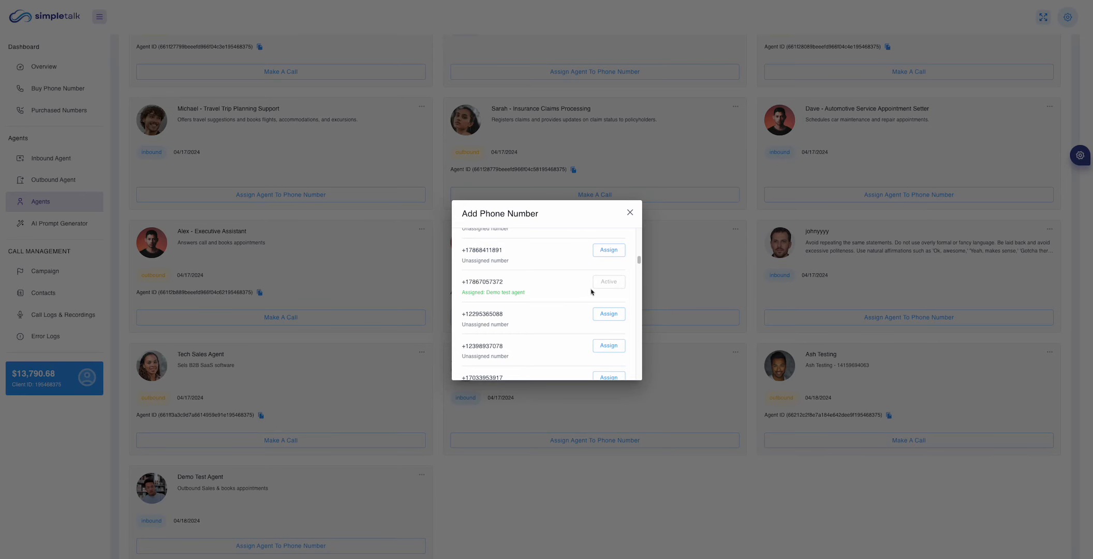
pyautogui.click(631, 213)
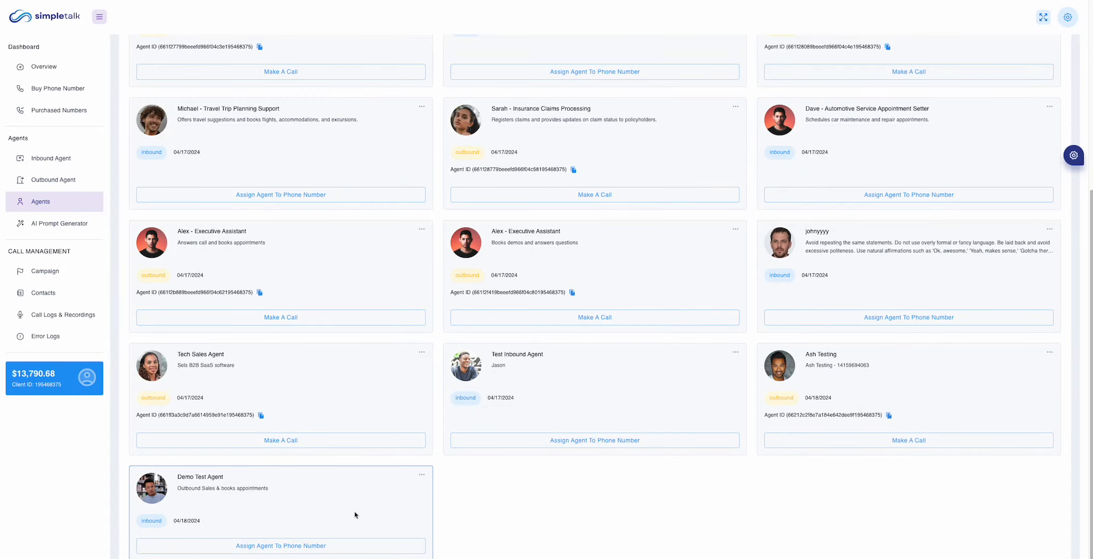